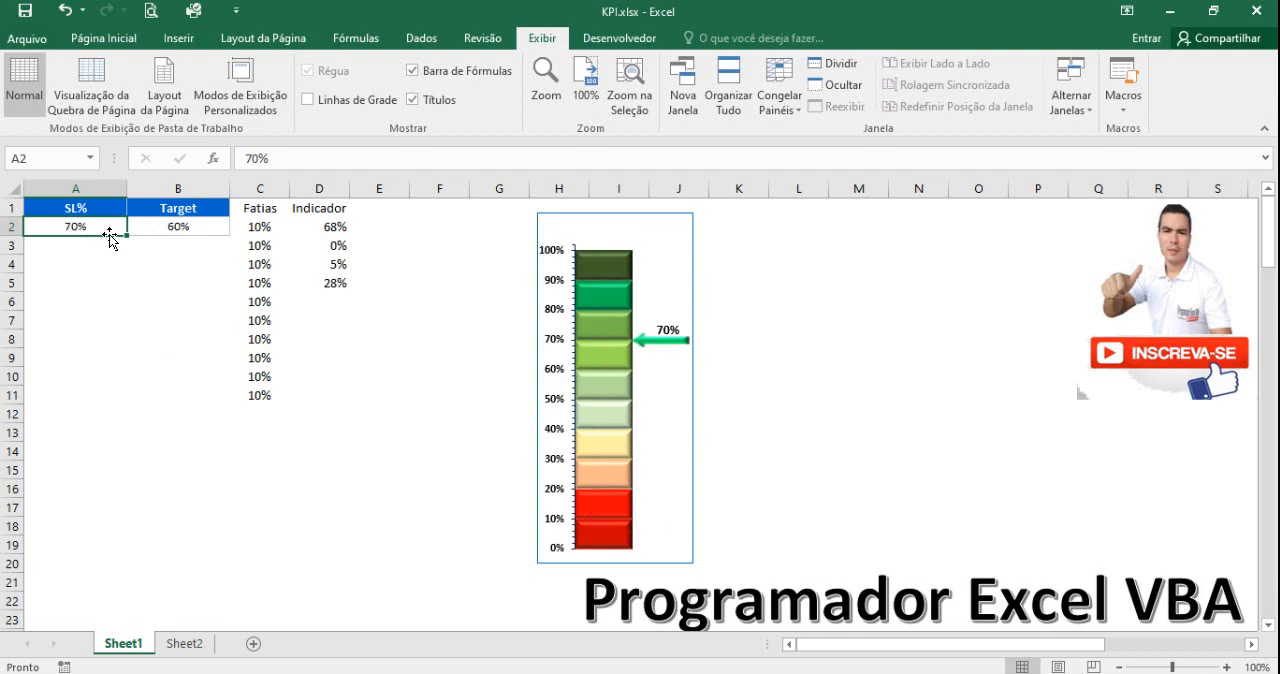
Test the chart's arrow by setting the SL% value in A2 to 10%, and restore it to 70%.
text(10)
click(112, 283)
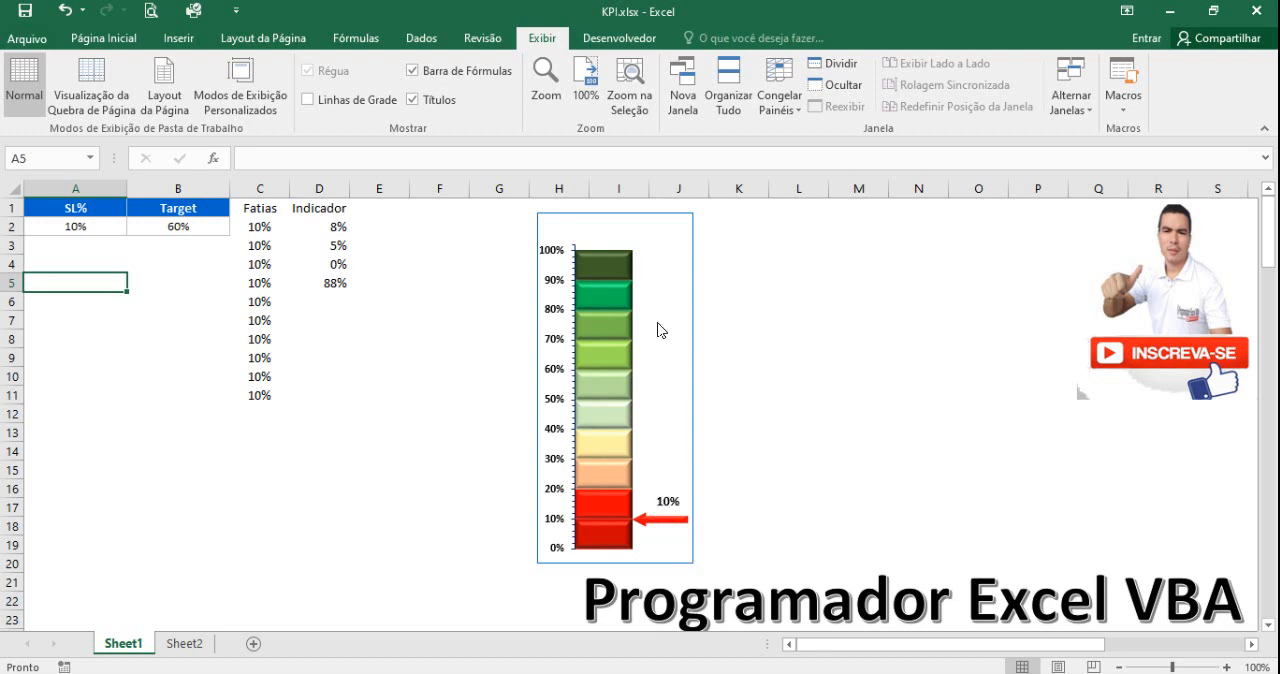
click(85, 227)
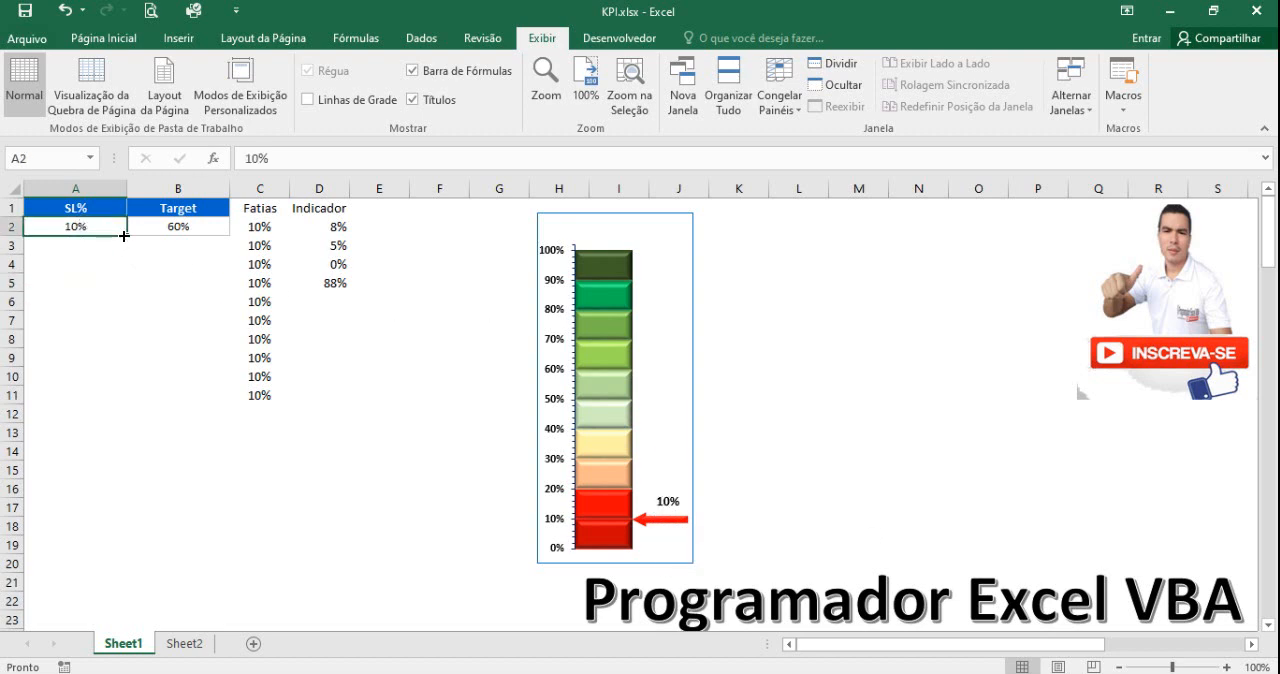
text(70)
click(118, 338)
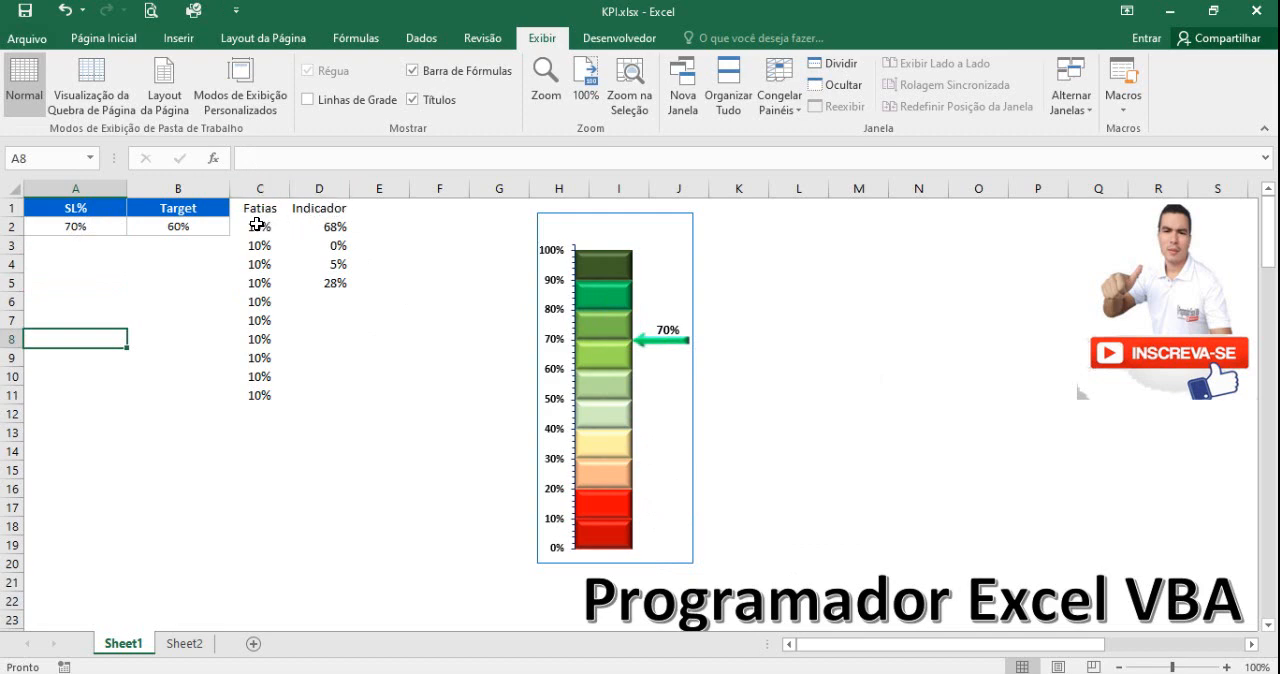
Clear the Fatias and Indicador values in C2:D11, keeping the headers.
drag(258, 226, 330, 283)
drag(342, 357, 338, 392)
key(Delete)
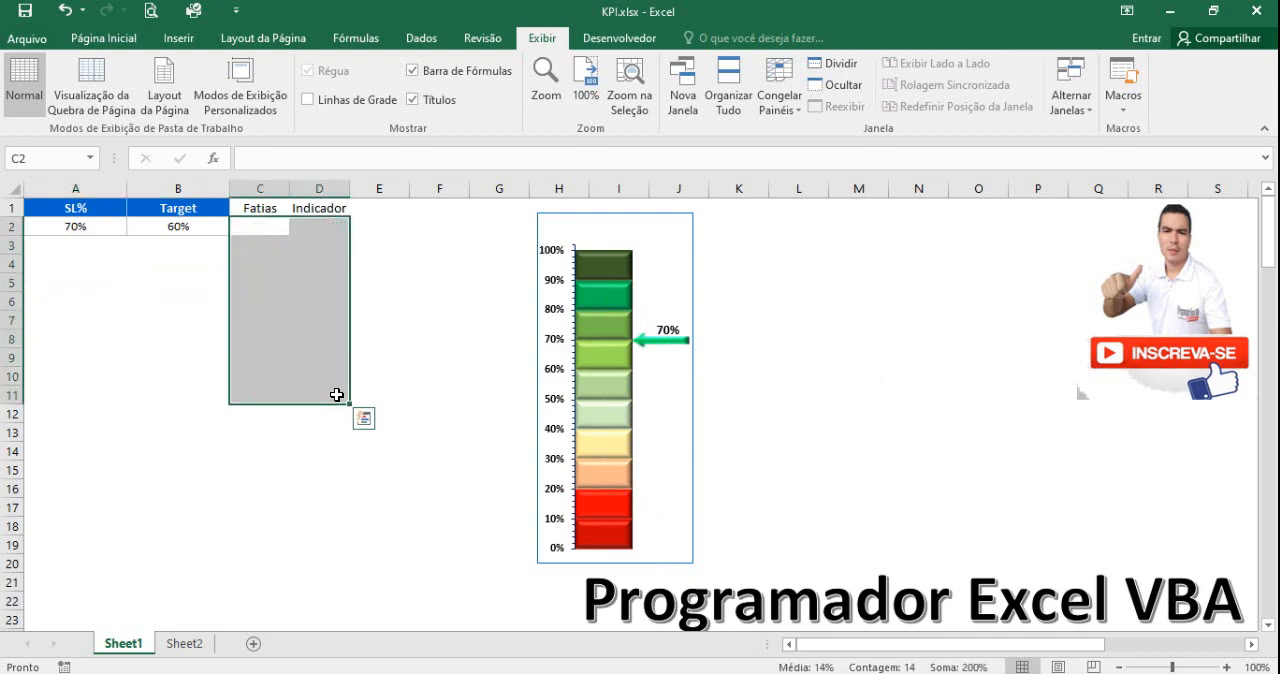
Enter 10% in C2 under Fatias and copy it down to C3:C12.
click(260, 224)
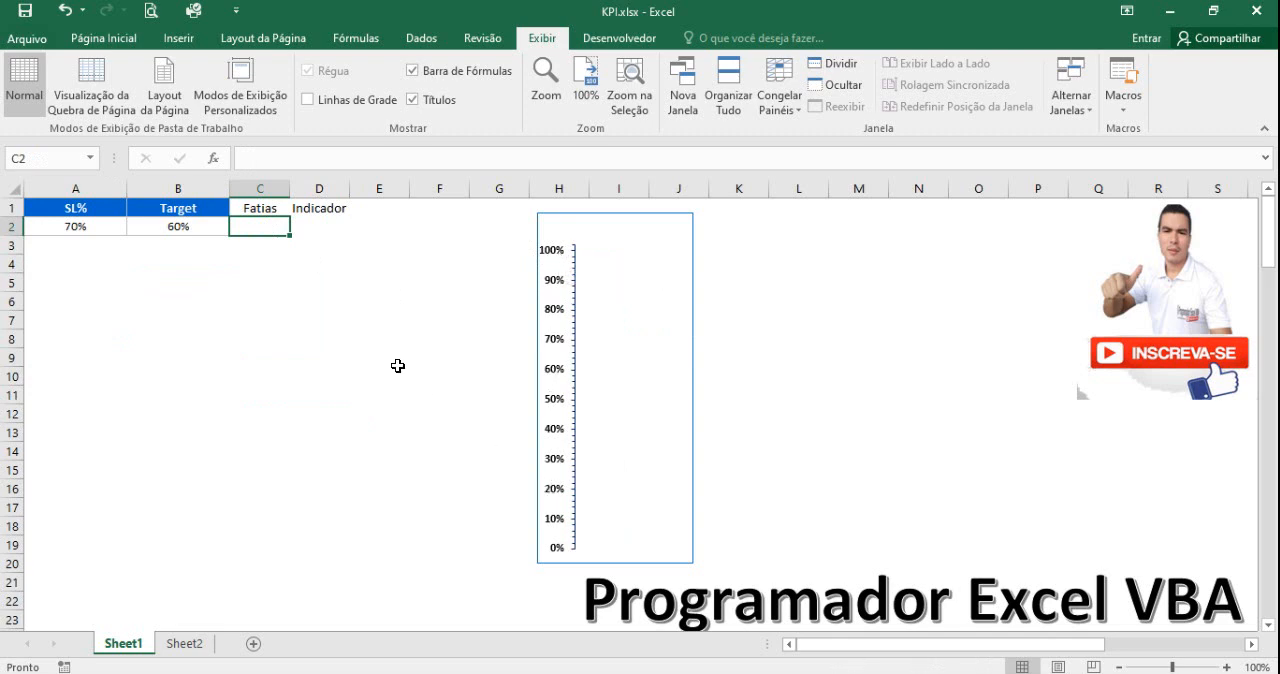
text(10%)
key(Return)
click(272, 230)
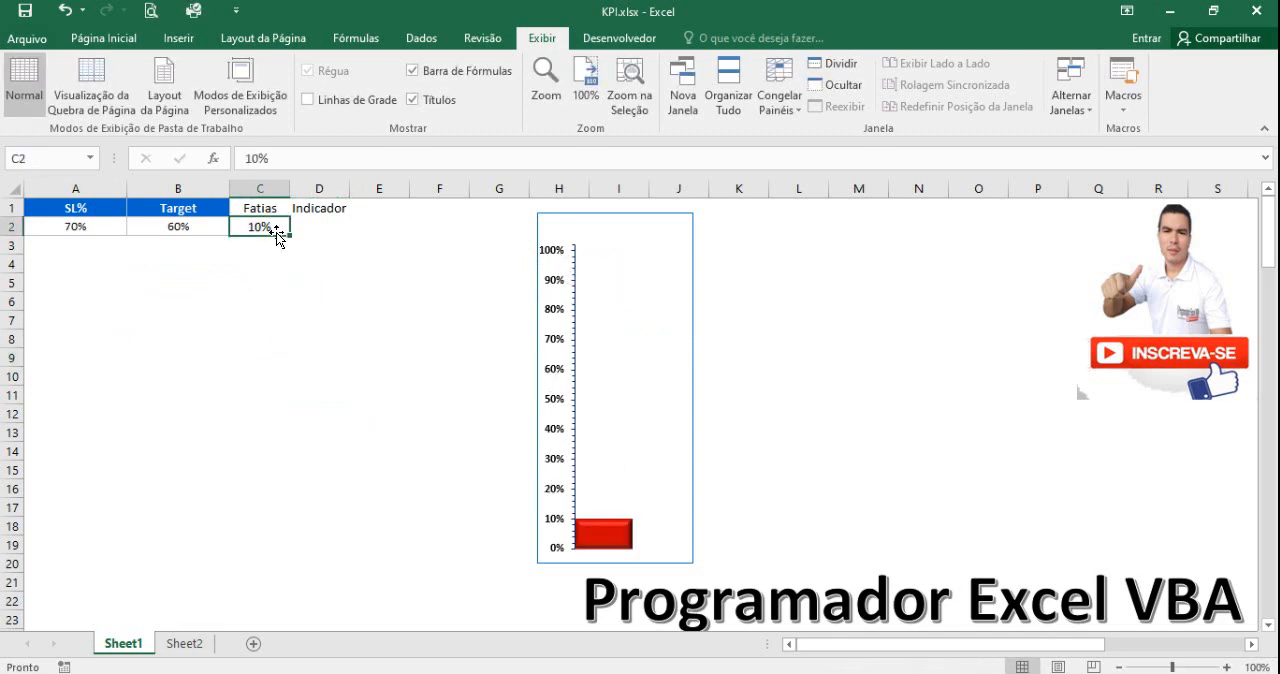
key(ctrl+c)
drag(271, 246, 263, 405)
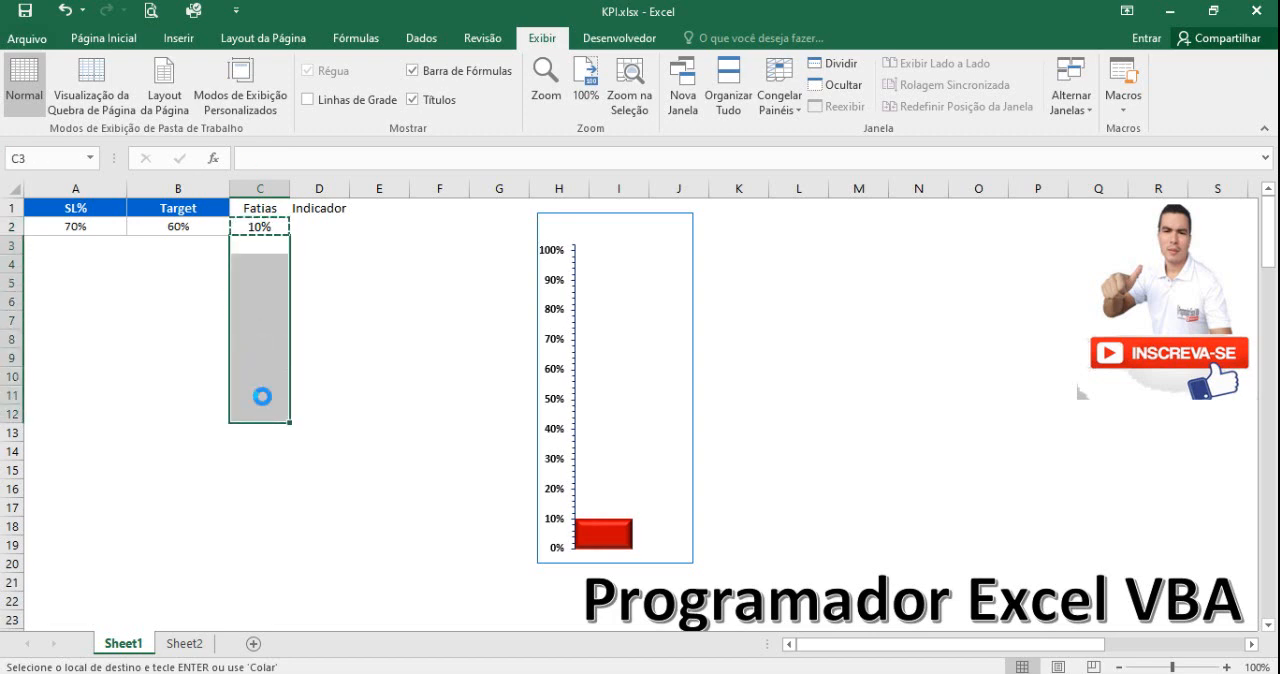
key(ctrl+v)
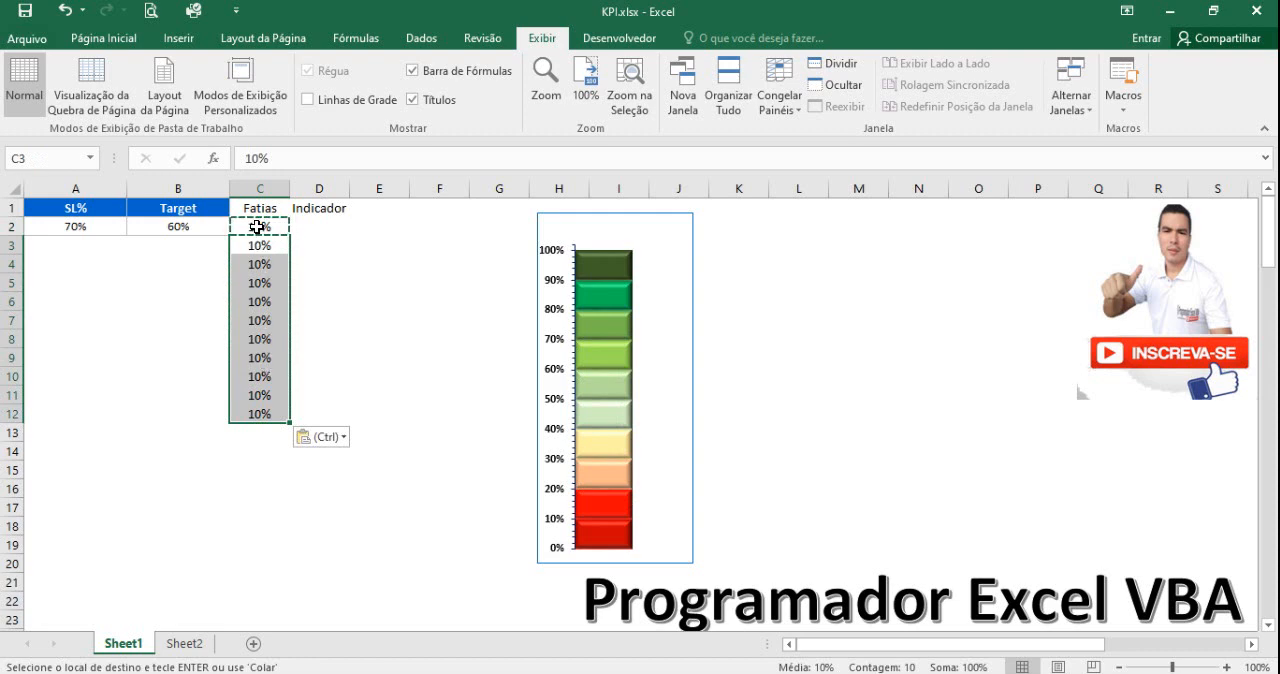
Remove the extra Fatias value from C12 so that the slices occupy only C2:C11.
drag(256, 227, 262, 409)
click(263, 411)
key(Escape)
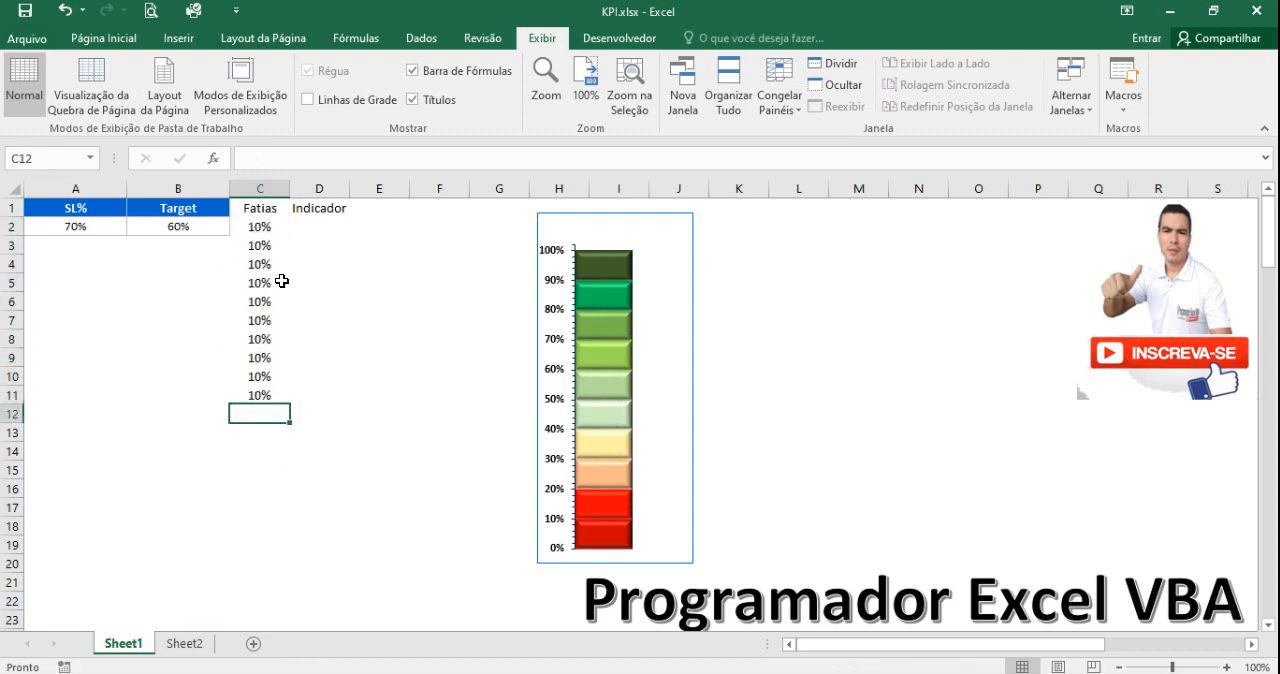
drag(262, 227, 272, 392)
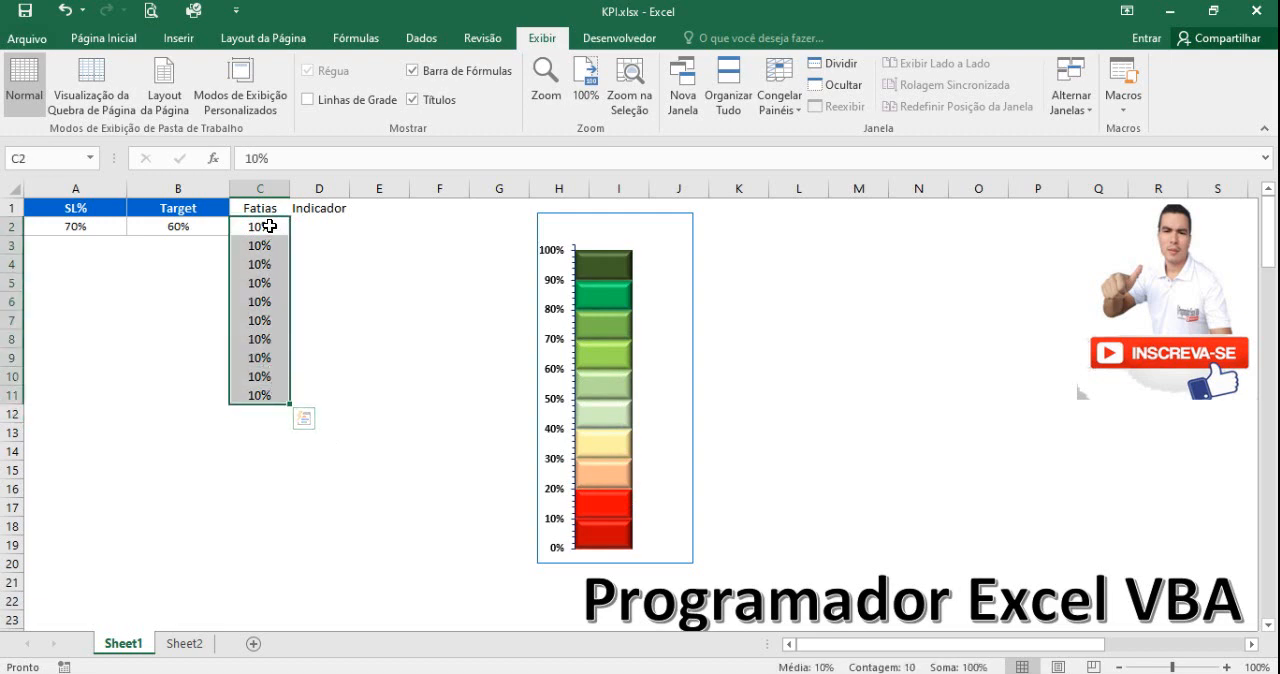
Enter the formula =A2-2,5% in D2 under Indicador.
click(318, 225)
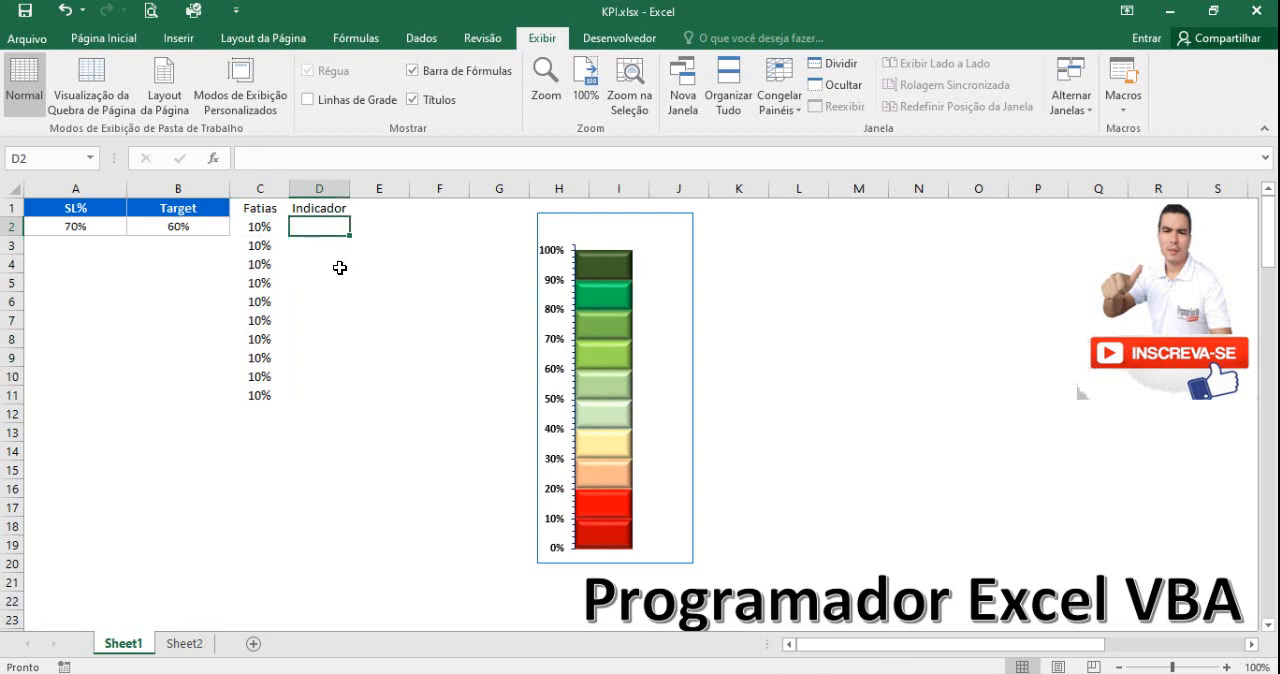
text(=)
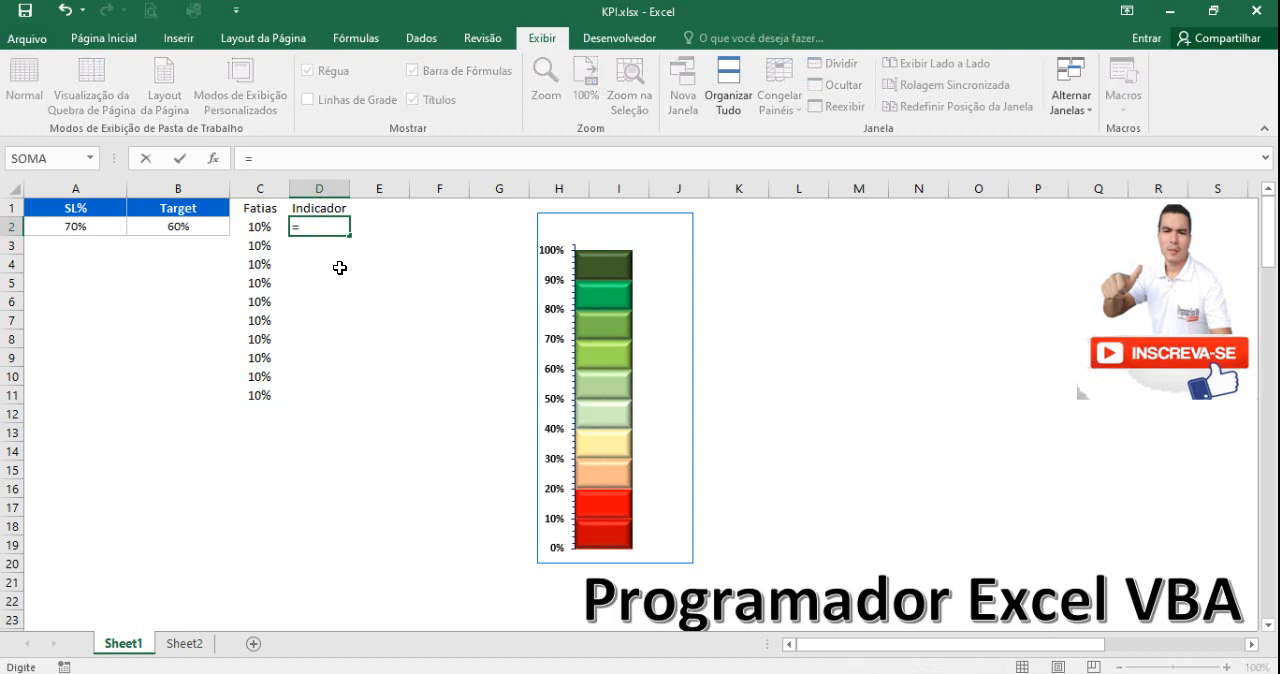
click(77, 227)
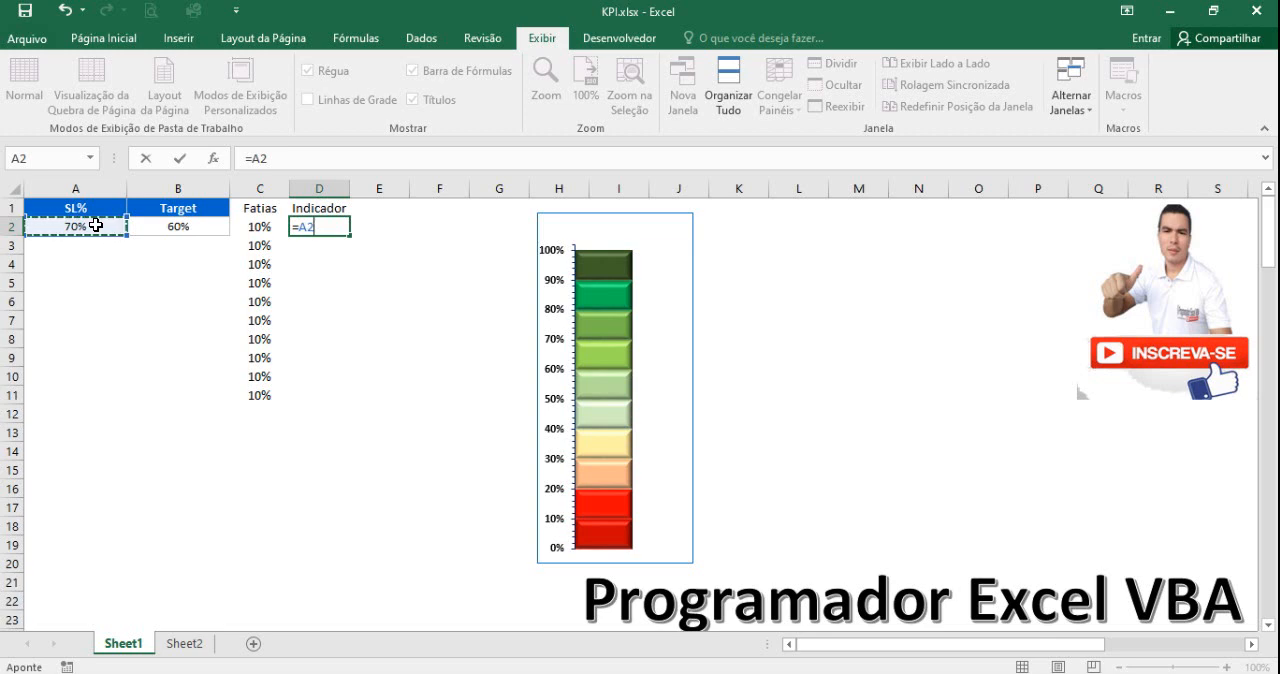
text(-)
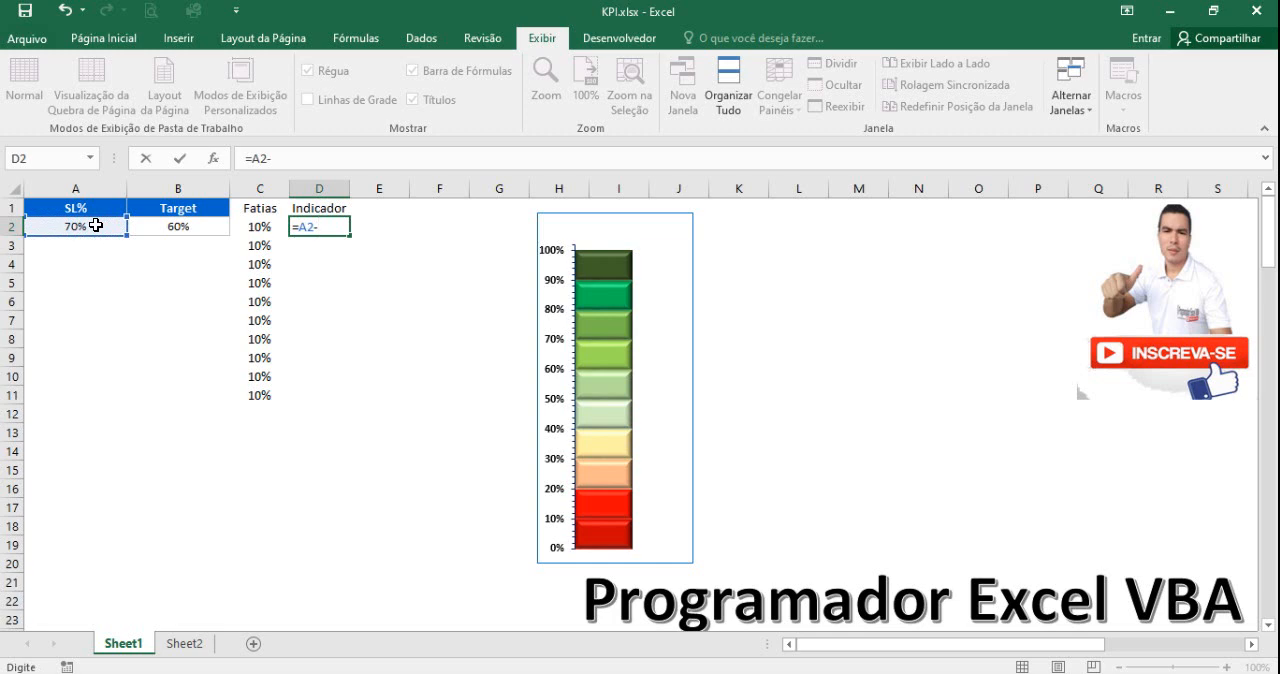
text(2,5%)
key(Return)
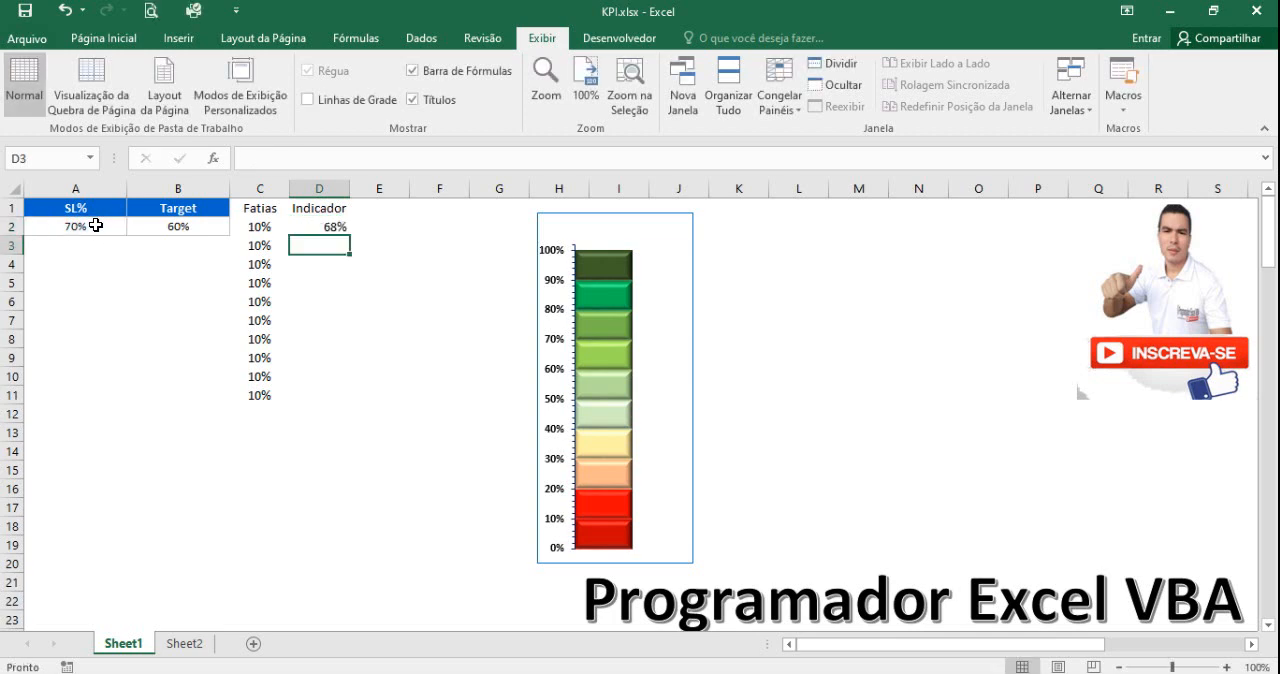
click(322, 226)
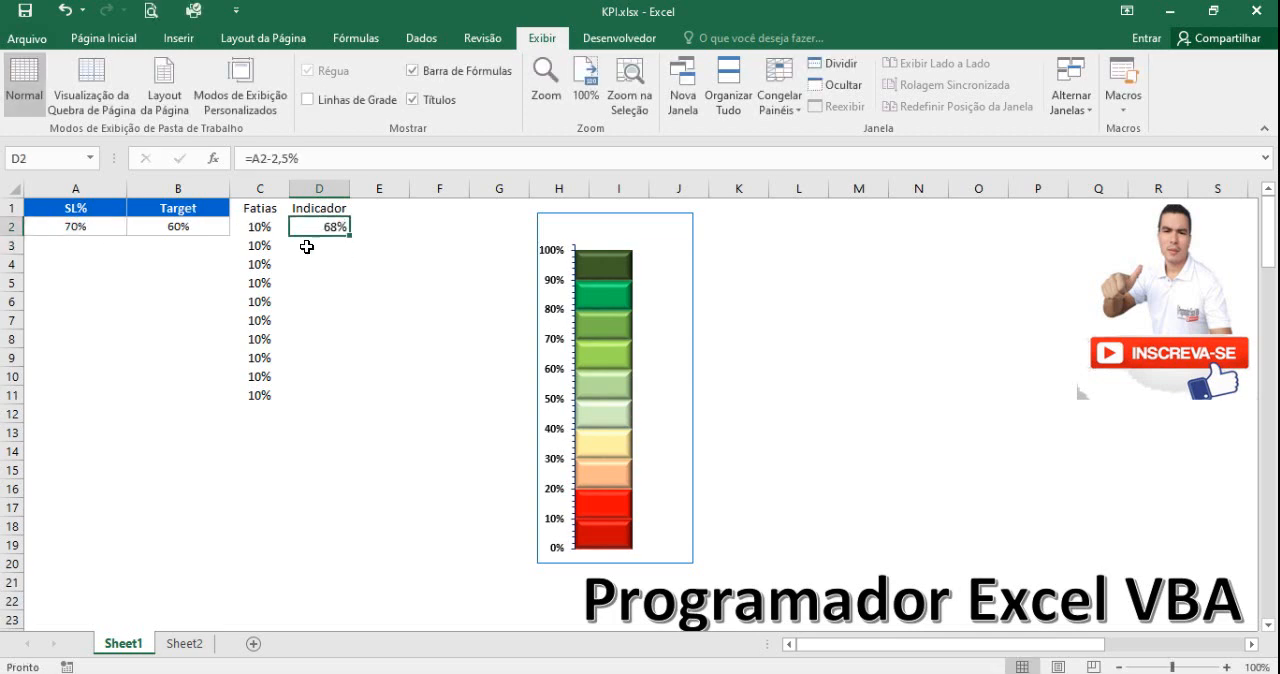
Start an SE formula in D3 with the logical test B2>A2, comparing Target with SL%.
click(308, 246)
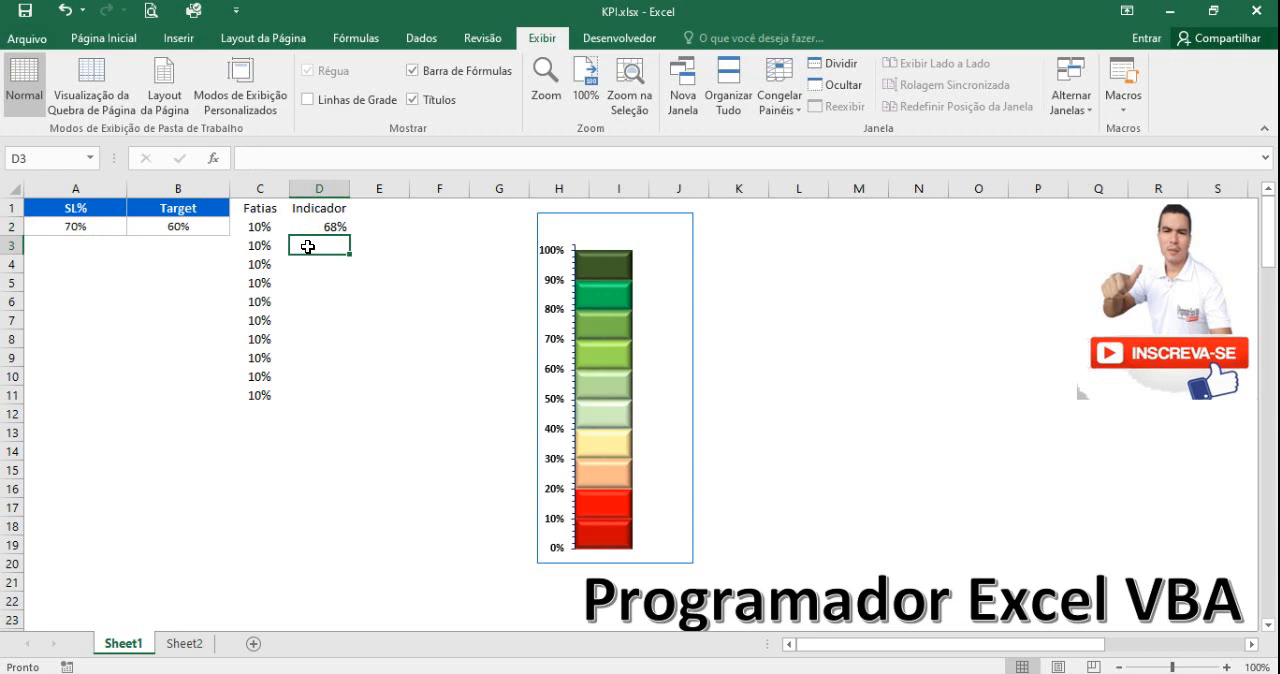
text(=se)
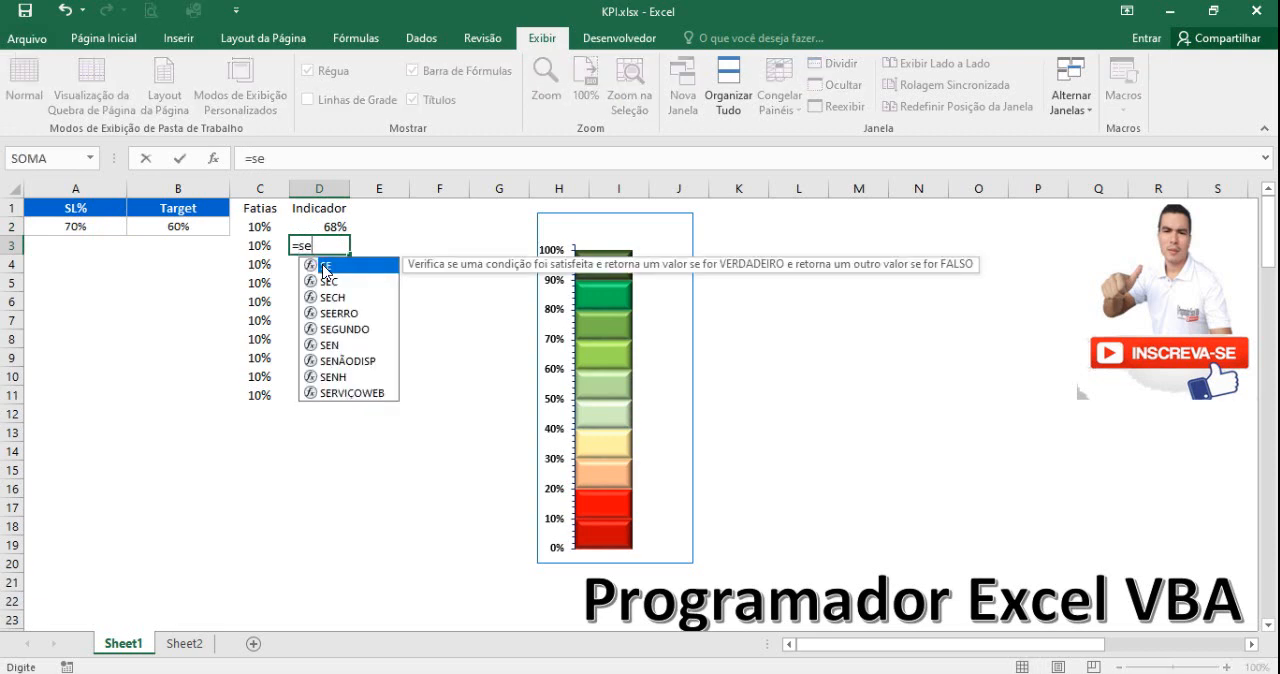
double_click(326, 267)
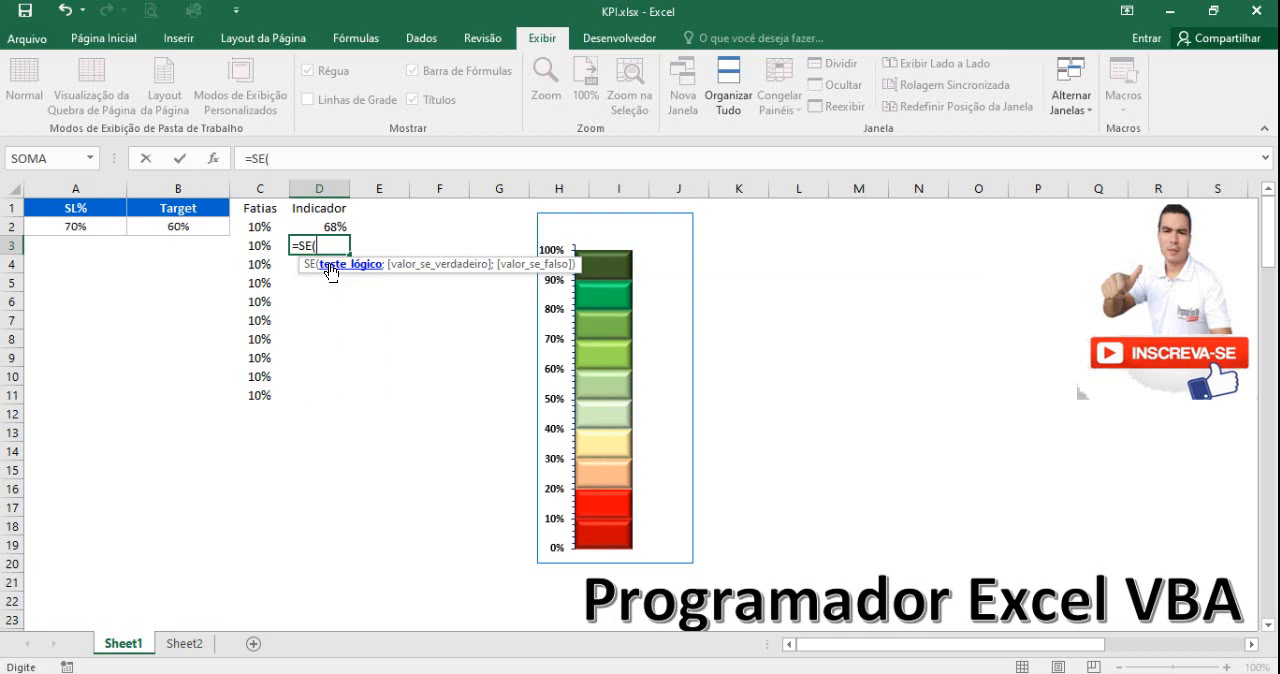
click(200, 222)
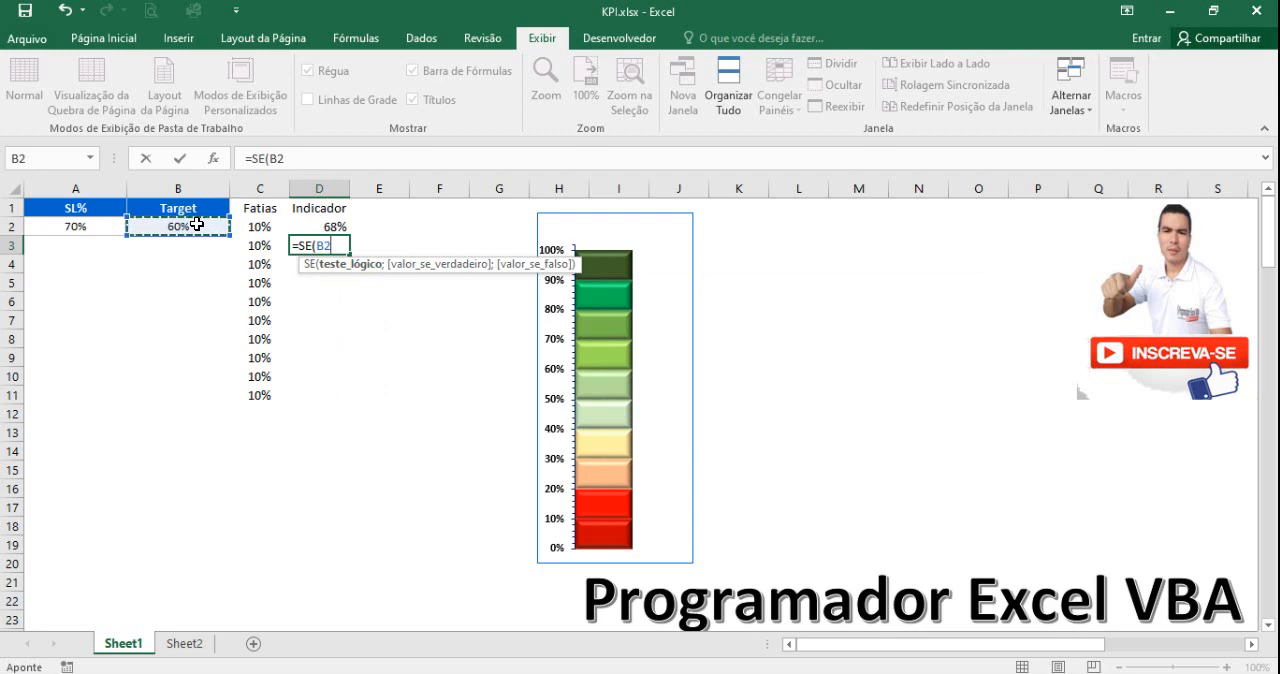
text(>)
click(85, 228)
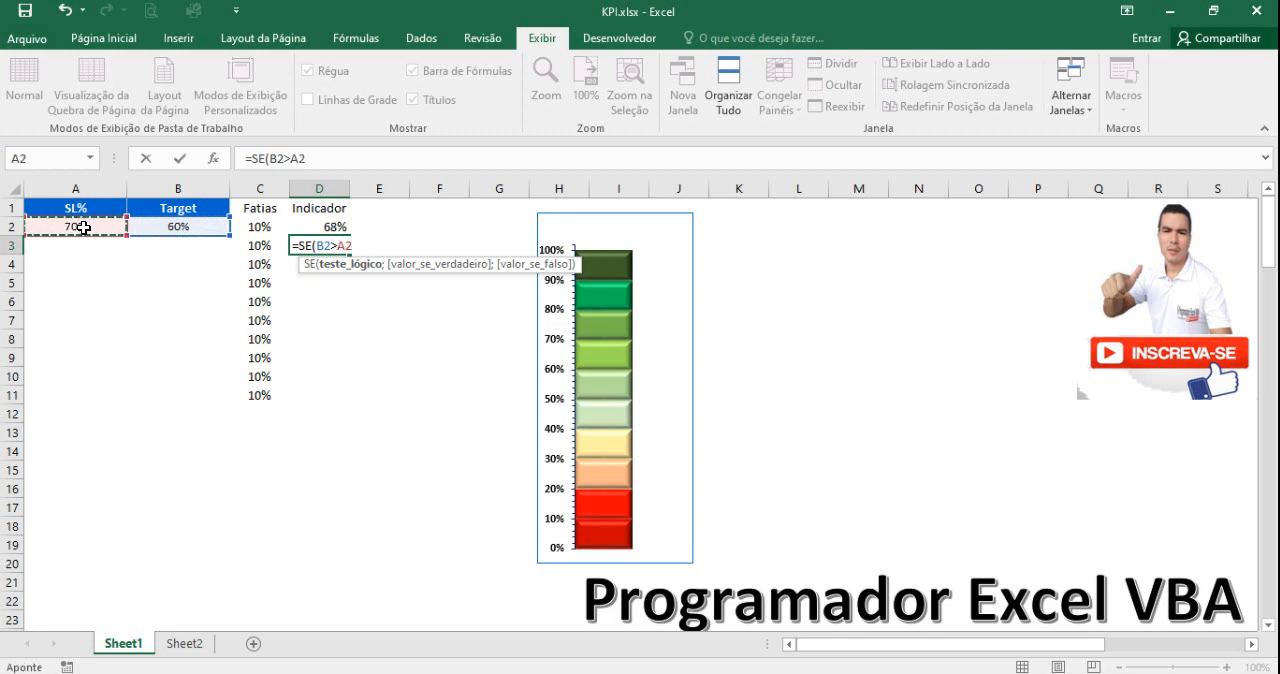
Complete the D3 formula as =SE(B2>A2;5%;0) and check it against the Target and SL% cells.
text(;)
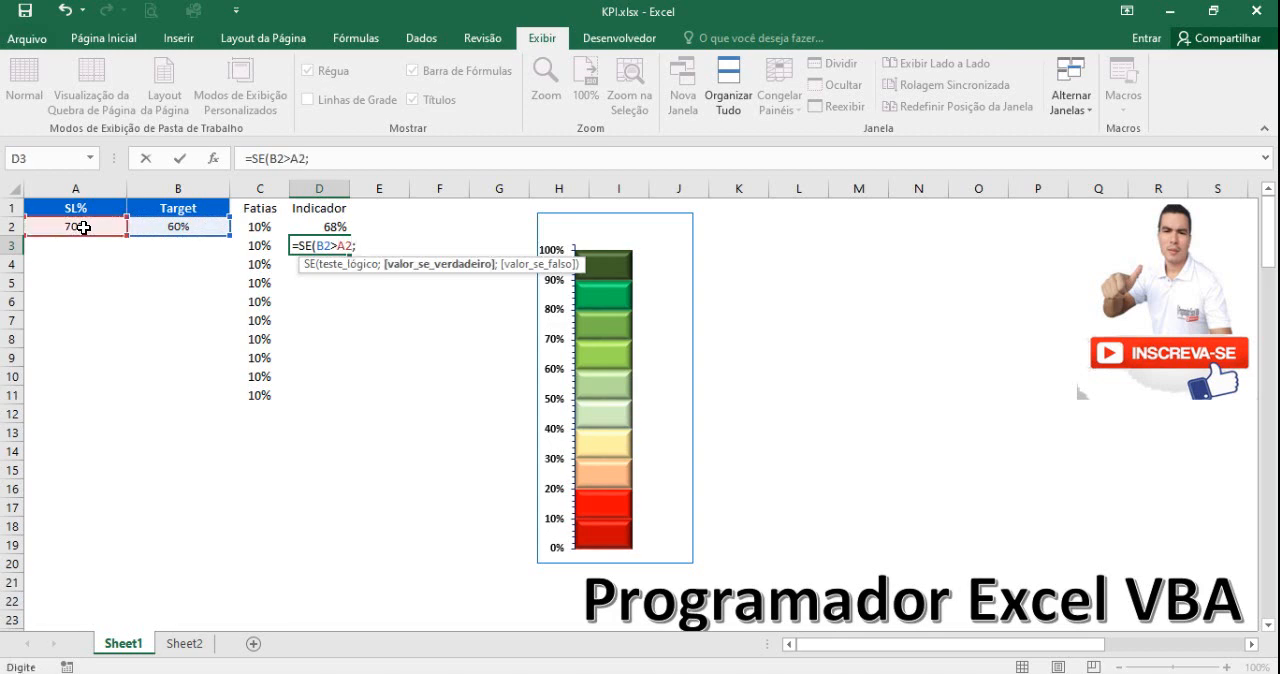
text(5%;0)
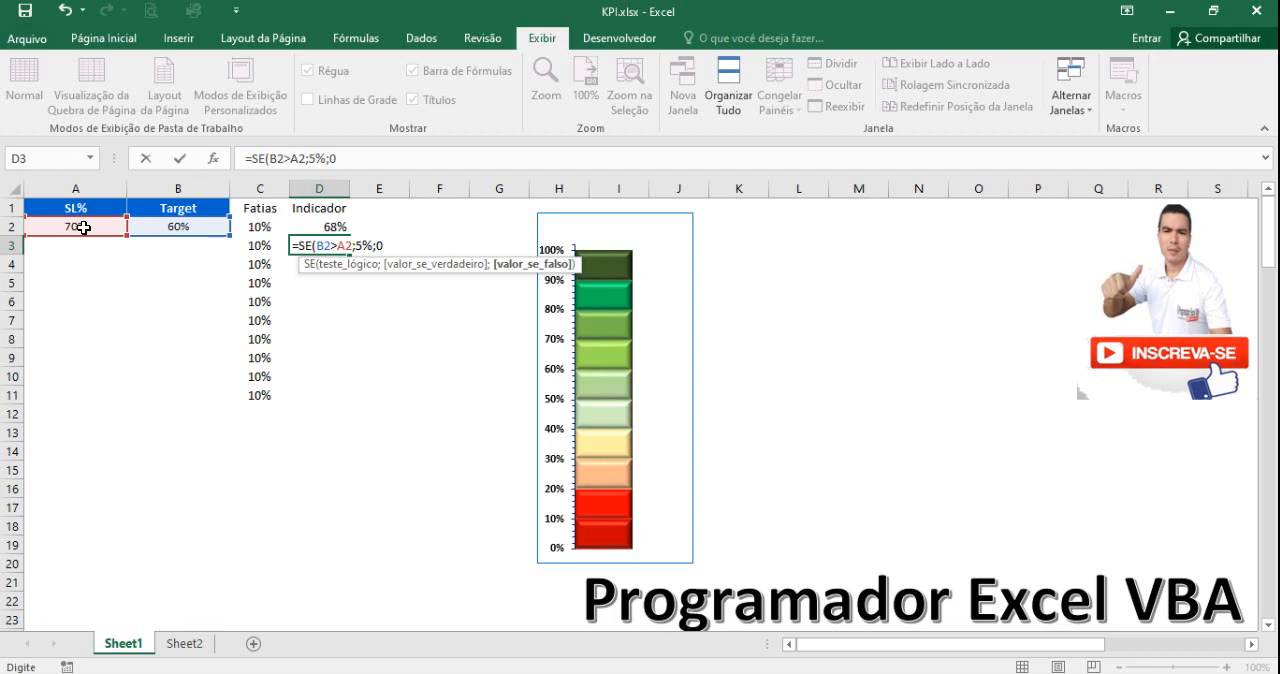
text())
key(Return)
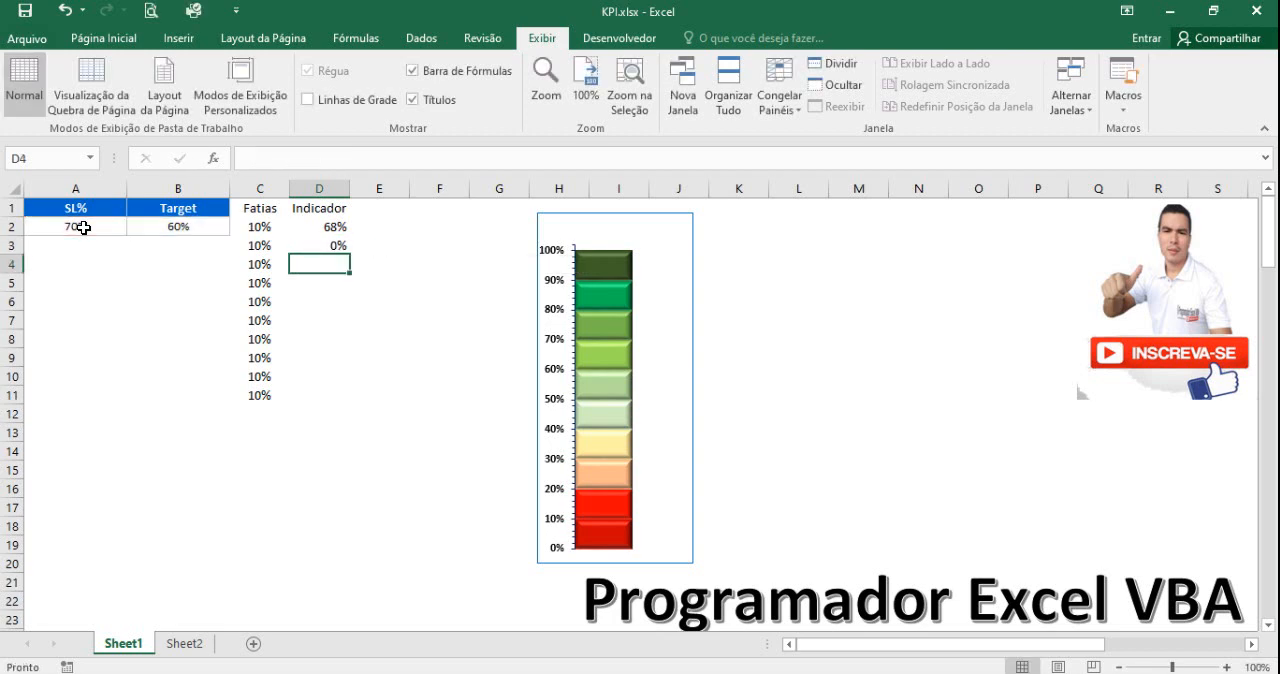
click(332, 246)
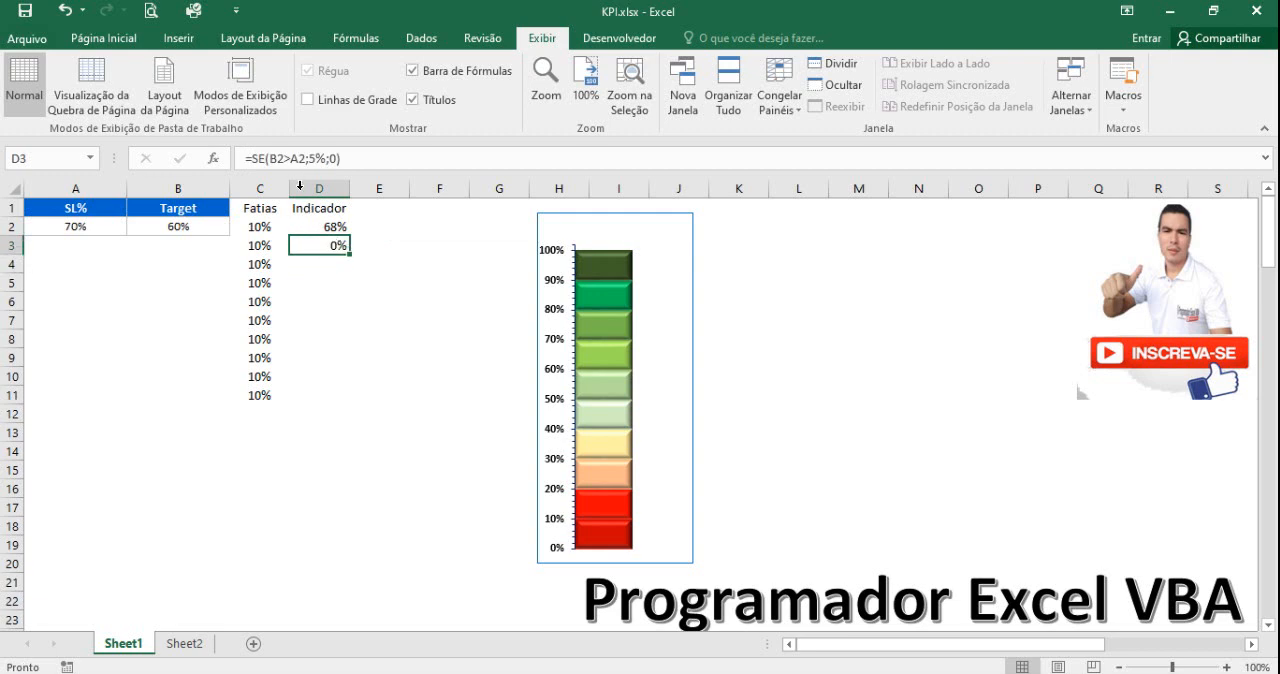
click(189, 234)
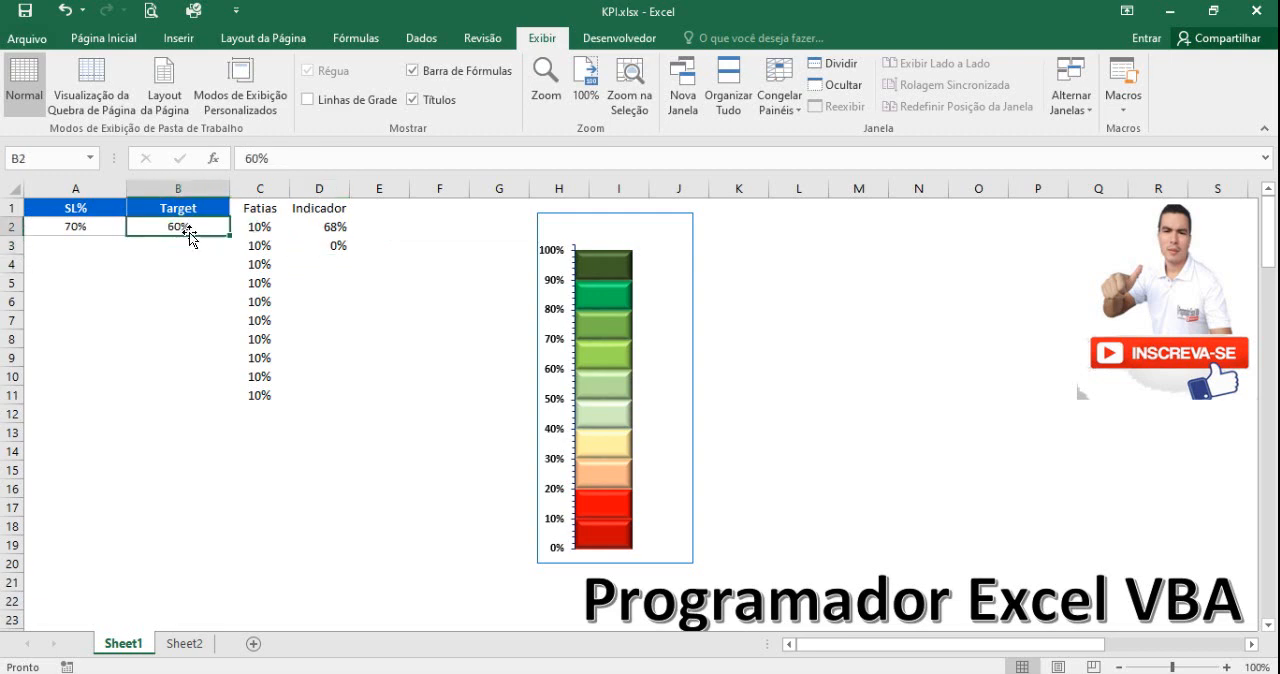
click(93, 226)
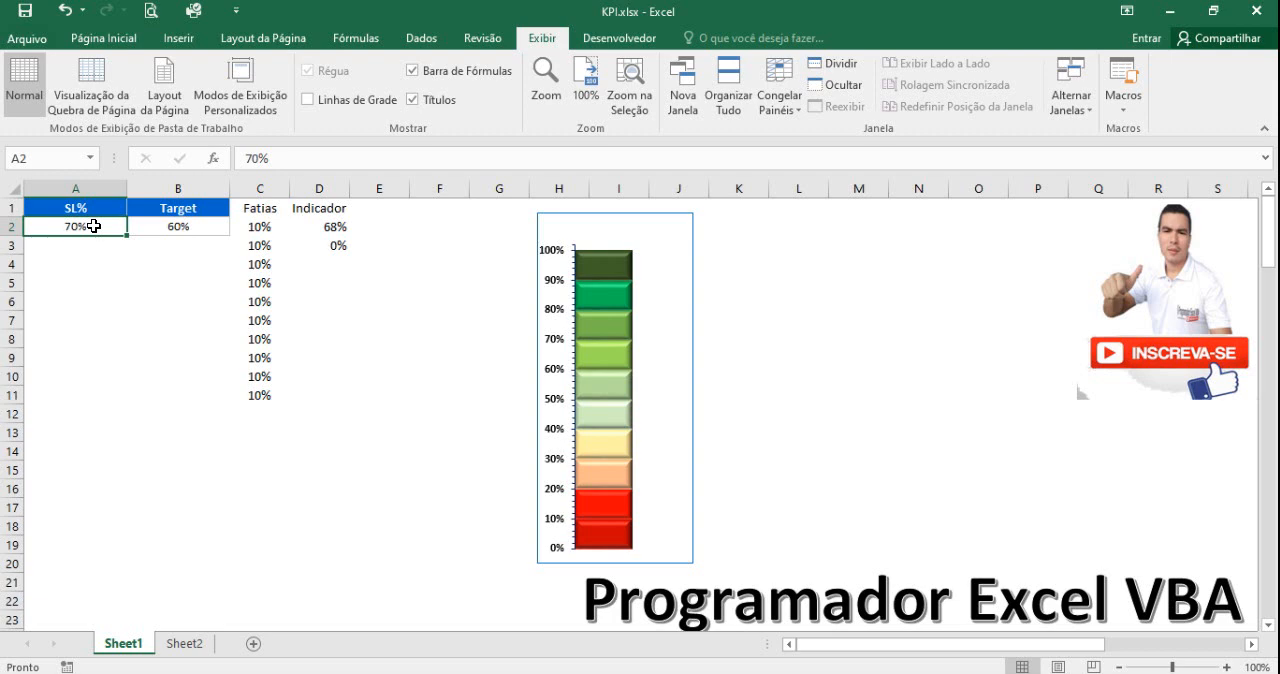
click(330, 249)
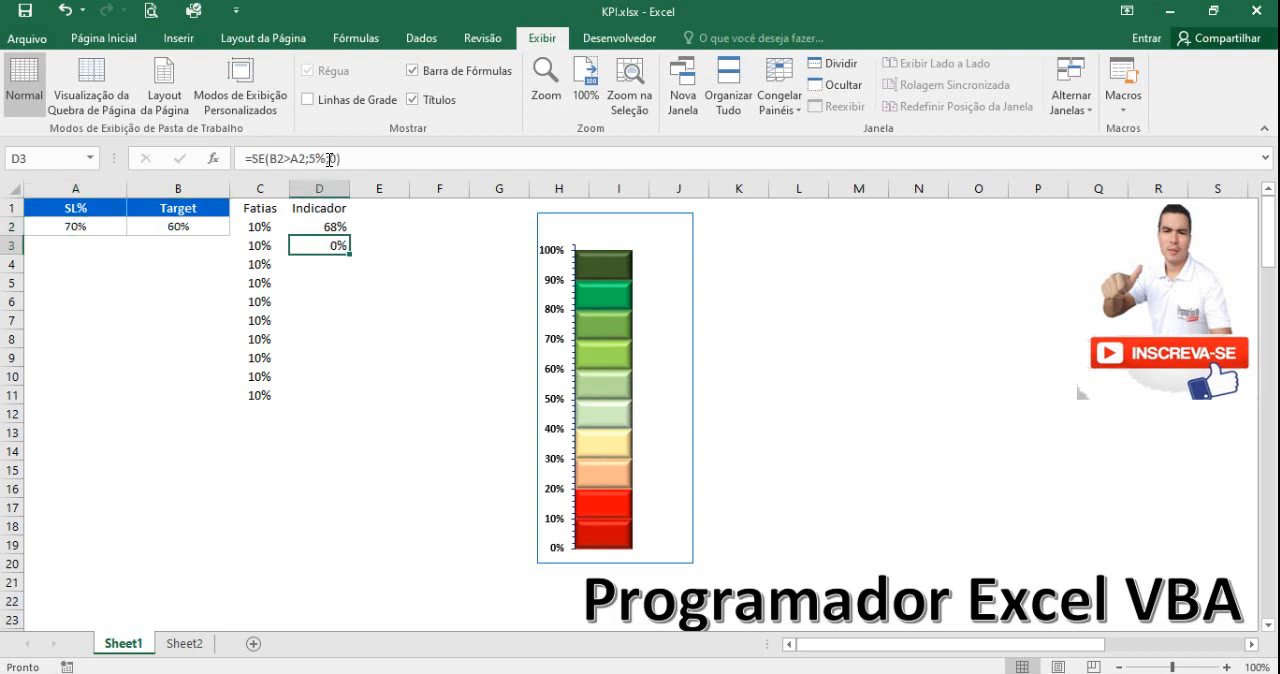
Start an SE formula in D4 with the logical test A2>=B2, comparing SL% with Target.
click(336, 259)
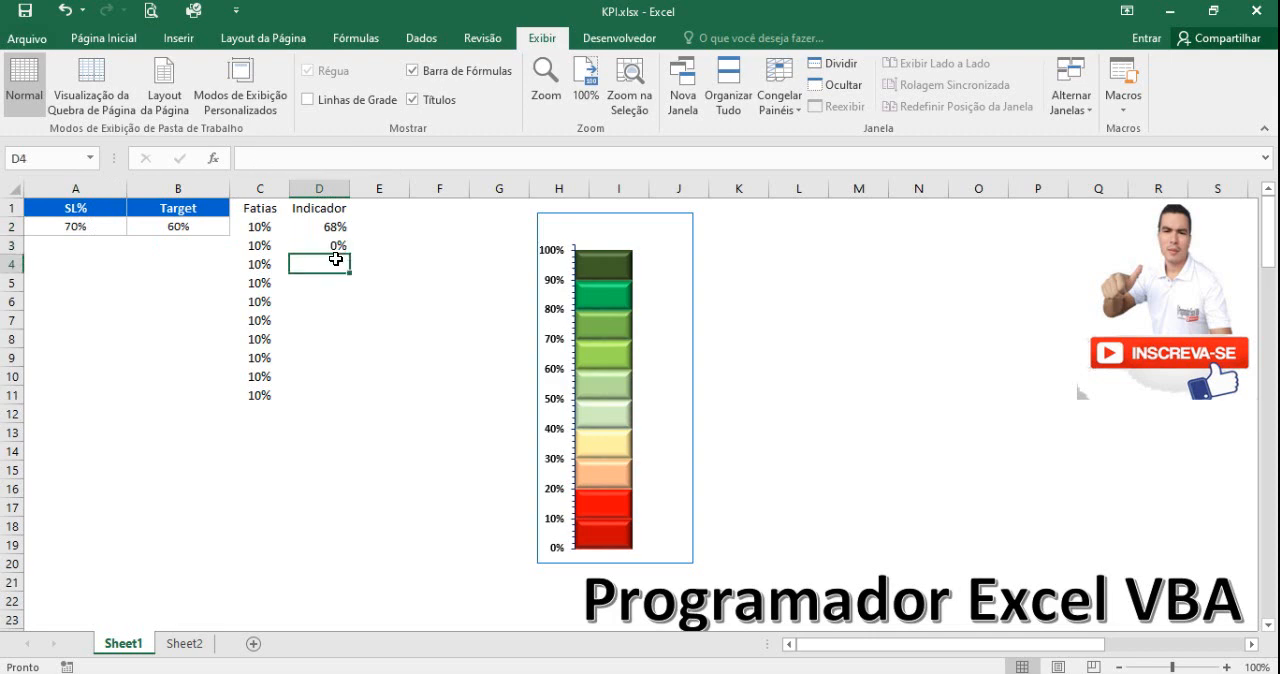
text(=)
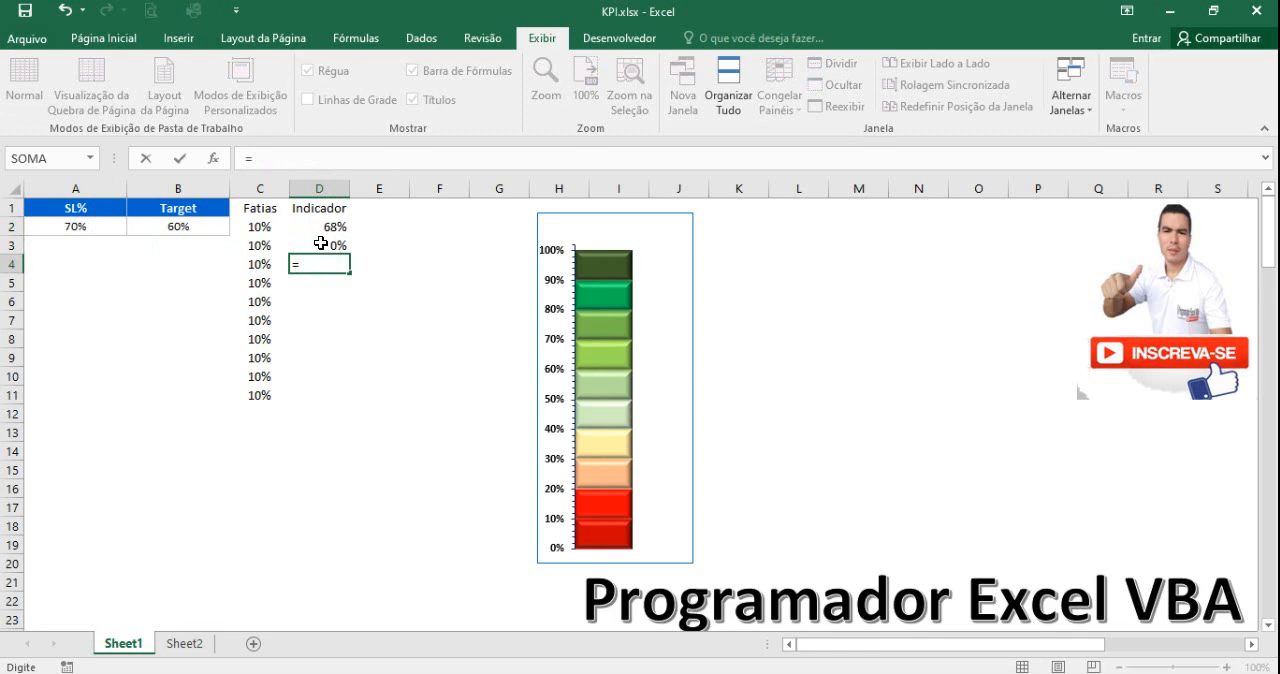
text(se)
key(Tab)
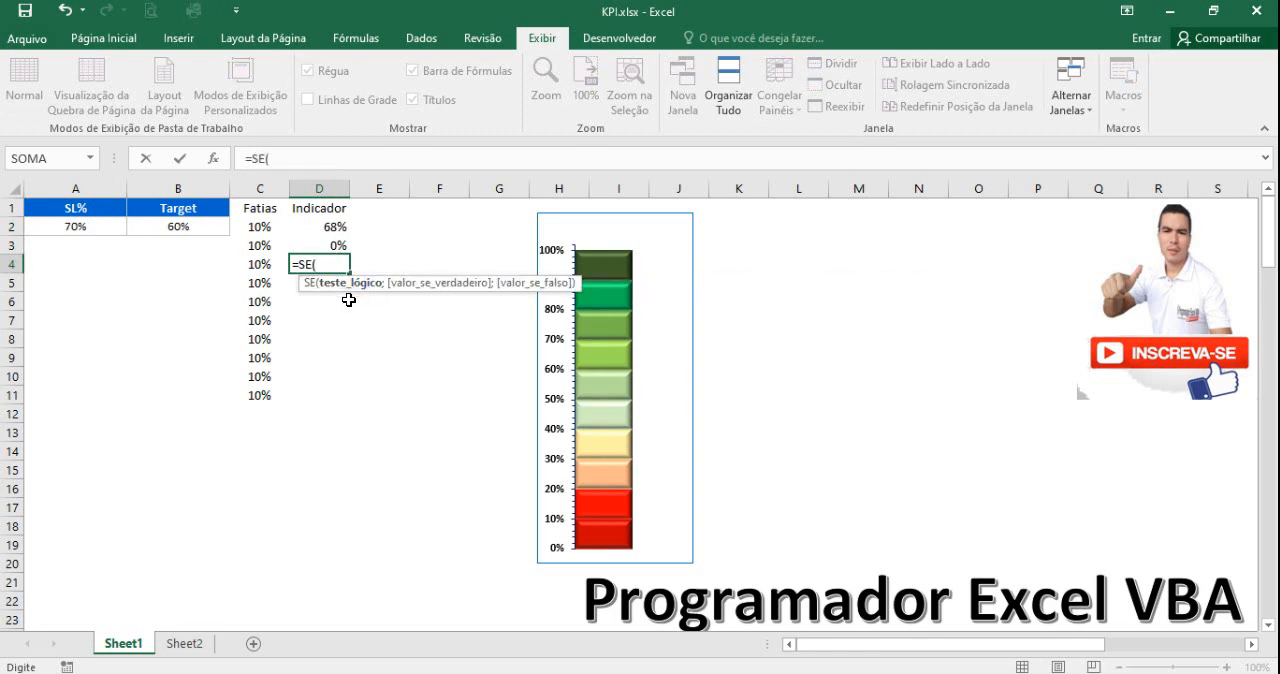
click(89, 229)
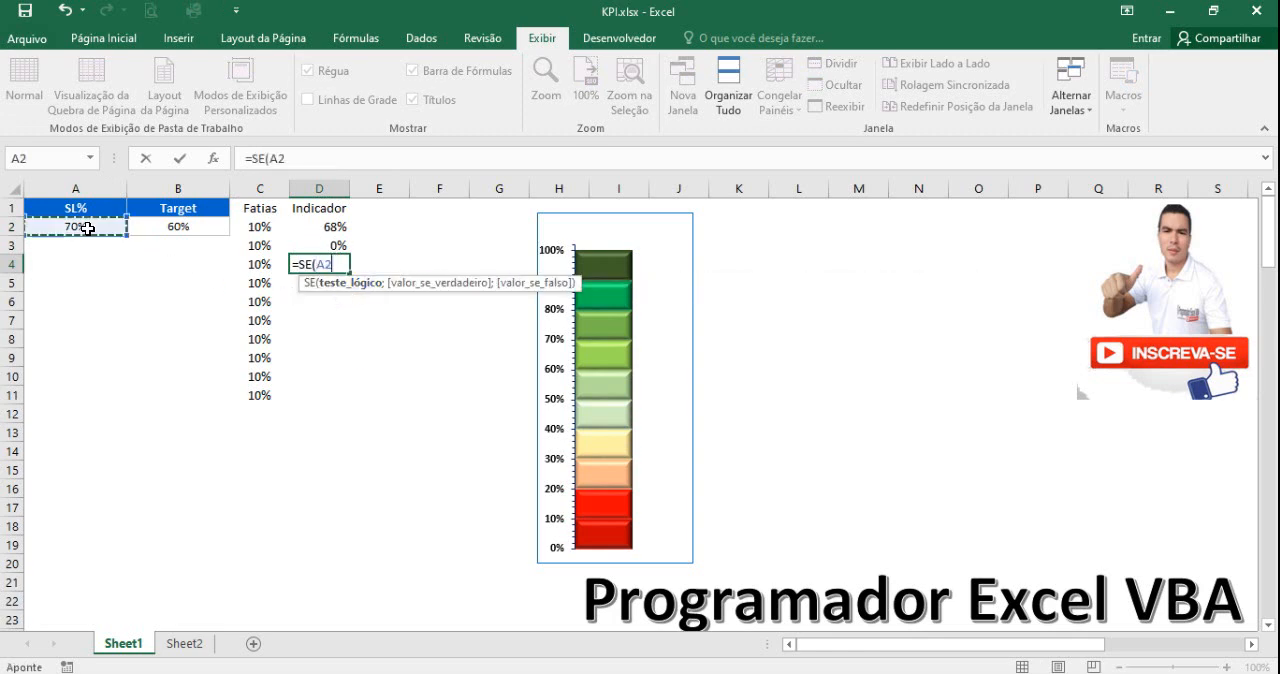
click(298, 160)
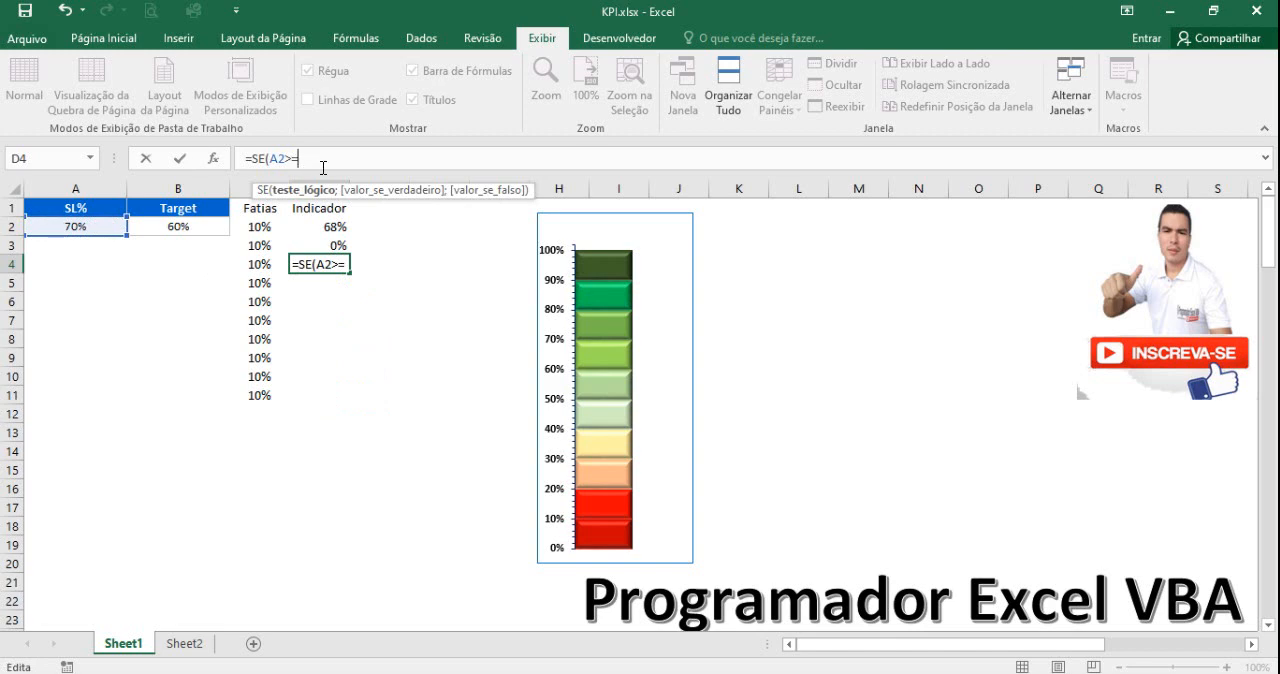
click(178, 227)
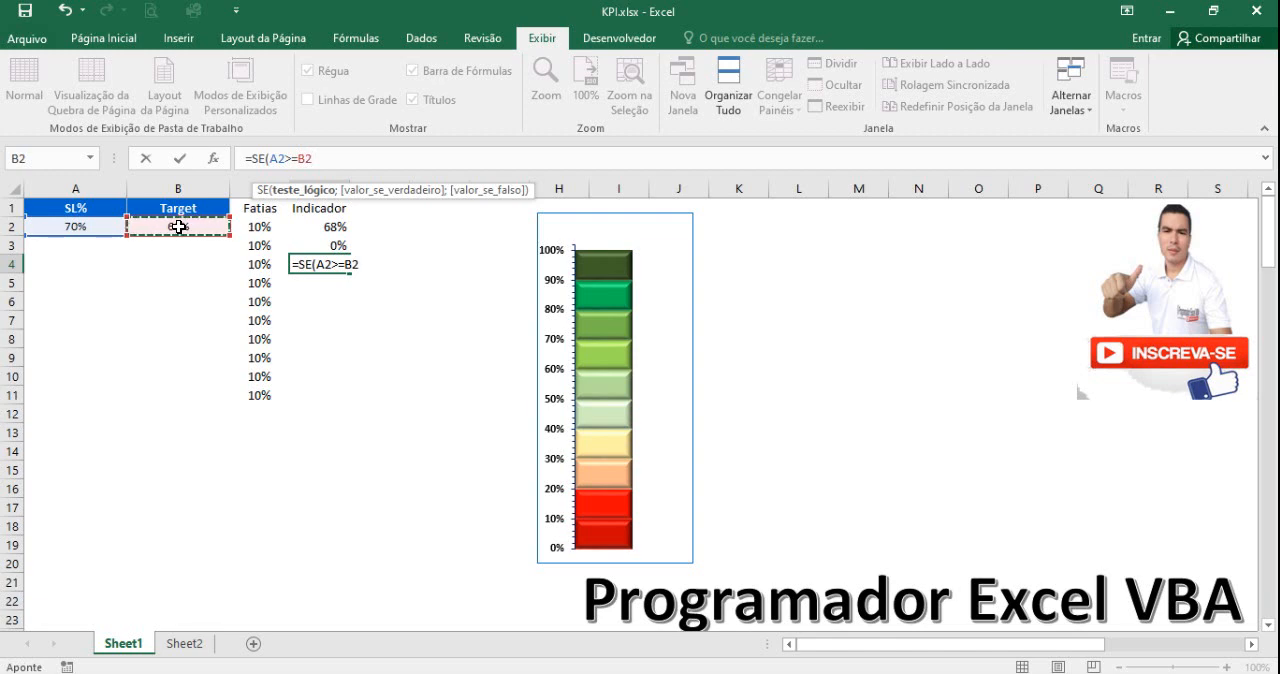
Complete the D4 formula as =SE(A2>=B2;5%;0) and check it against the chart's arrow.
text(;)
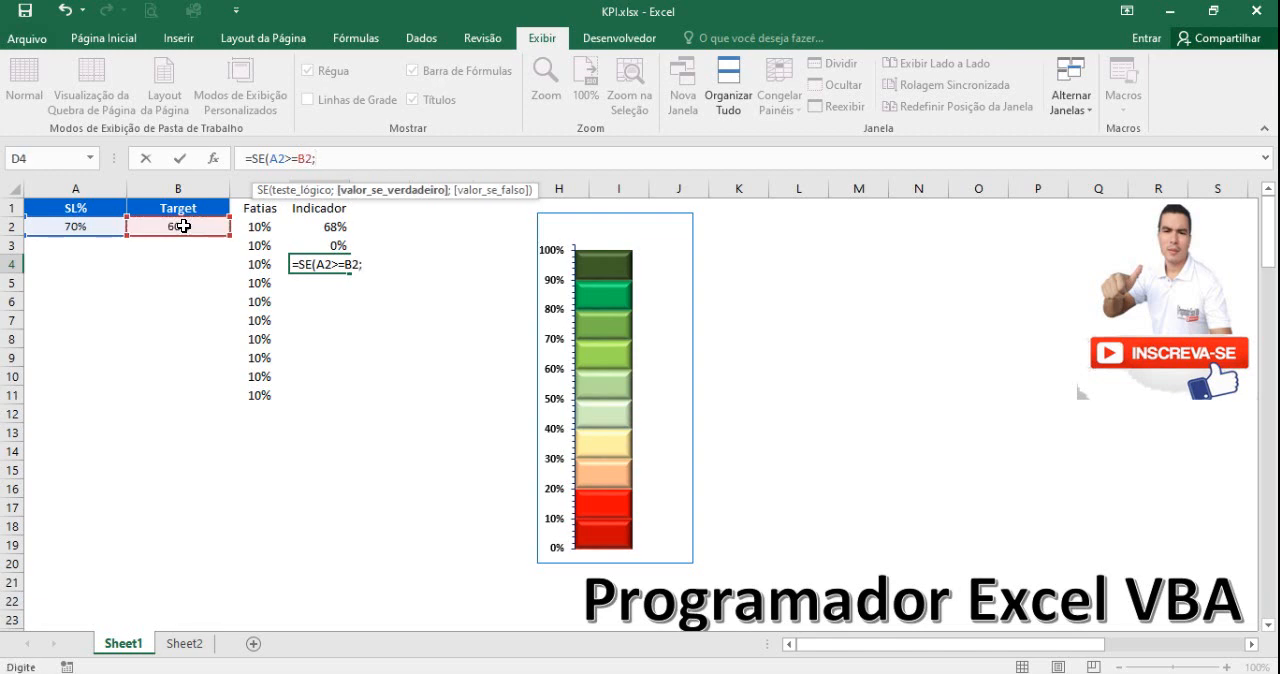
text(5%;0)
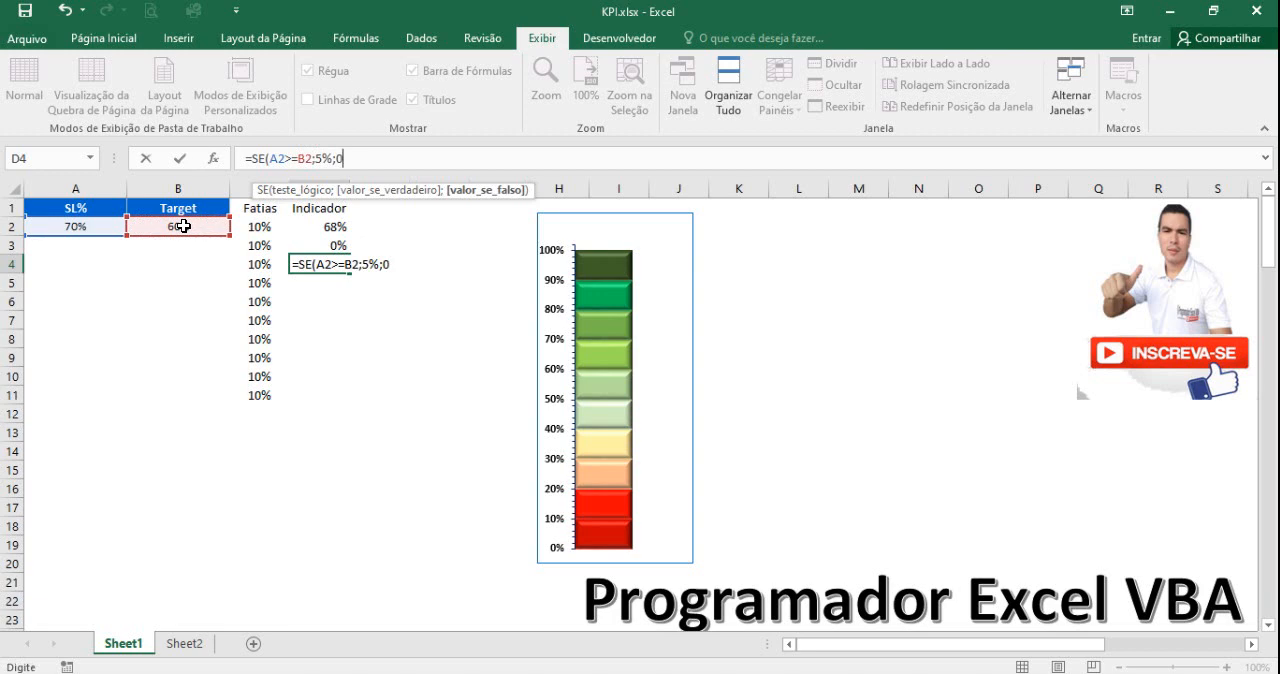
text())
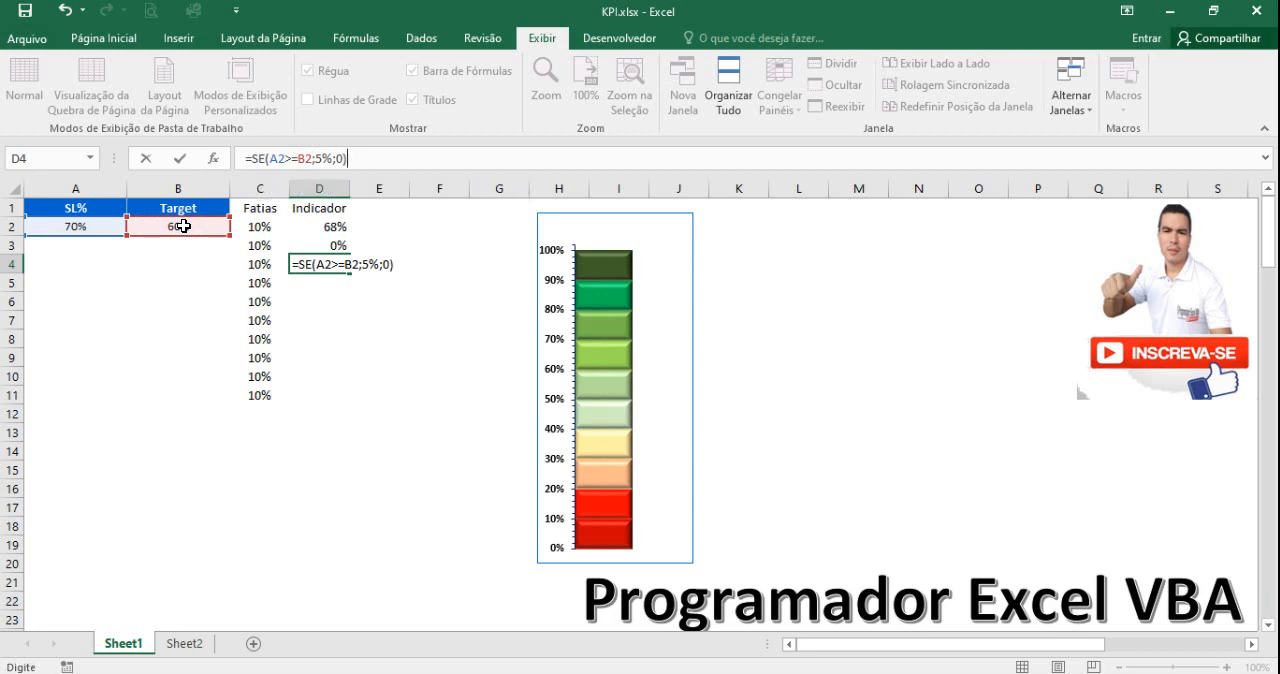
key(Return)
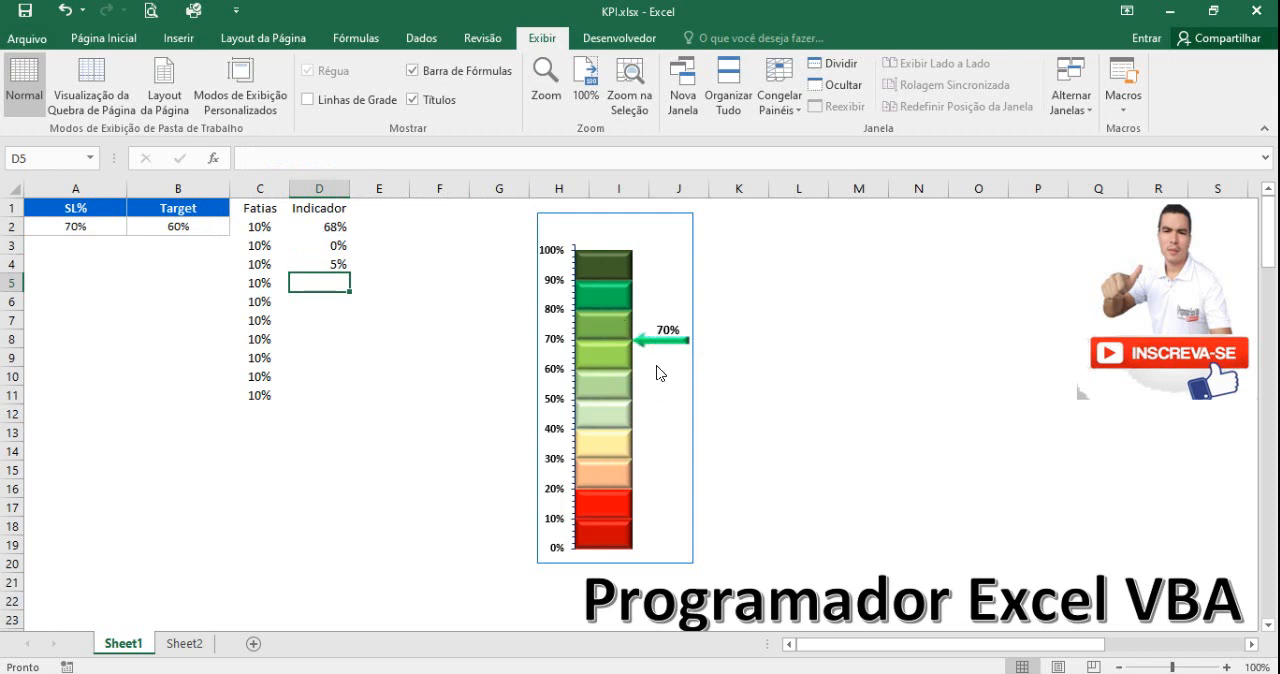
mouse_move(661, 341)
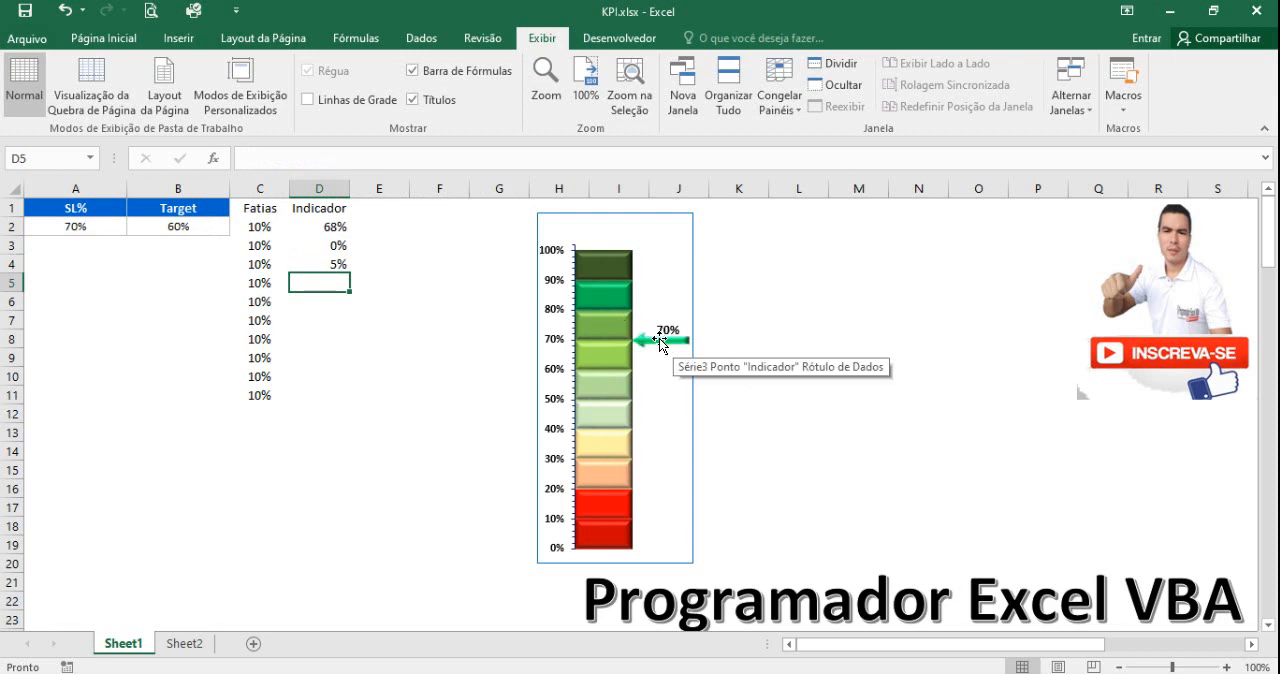
click(323, 265)
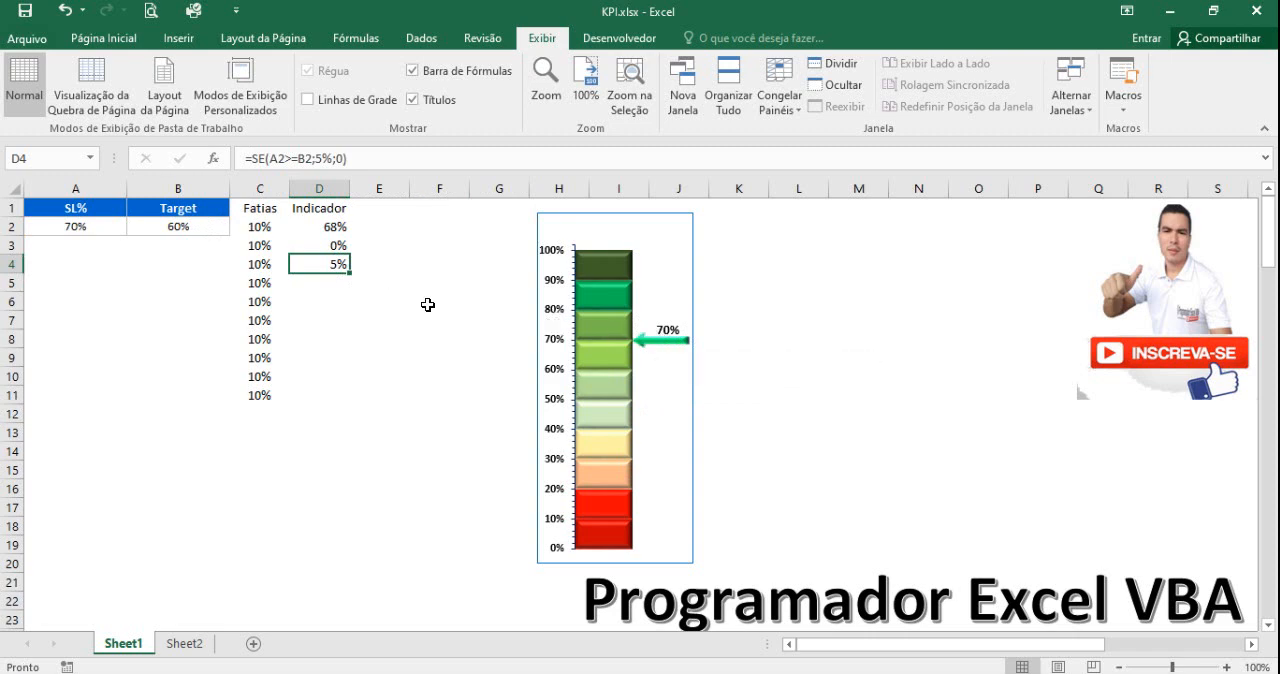
Enter the formula =1-SOMA(D2:D4) in D5, accepting the closing-parenthesis correction.
click(323, 282)
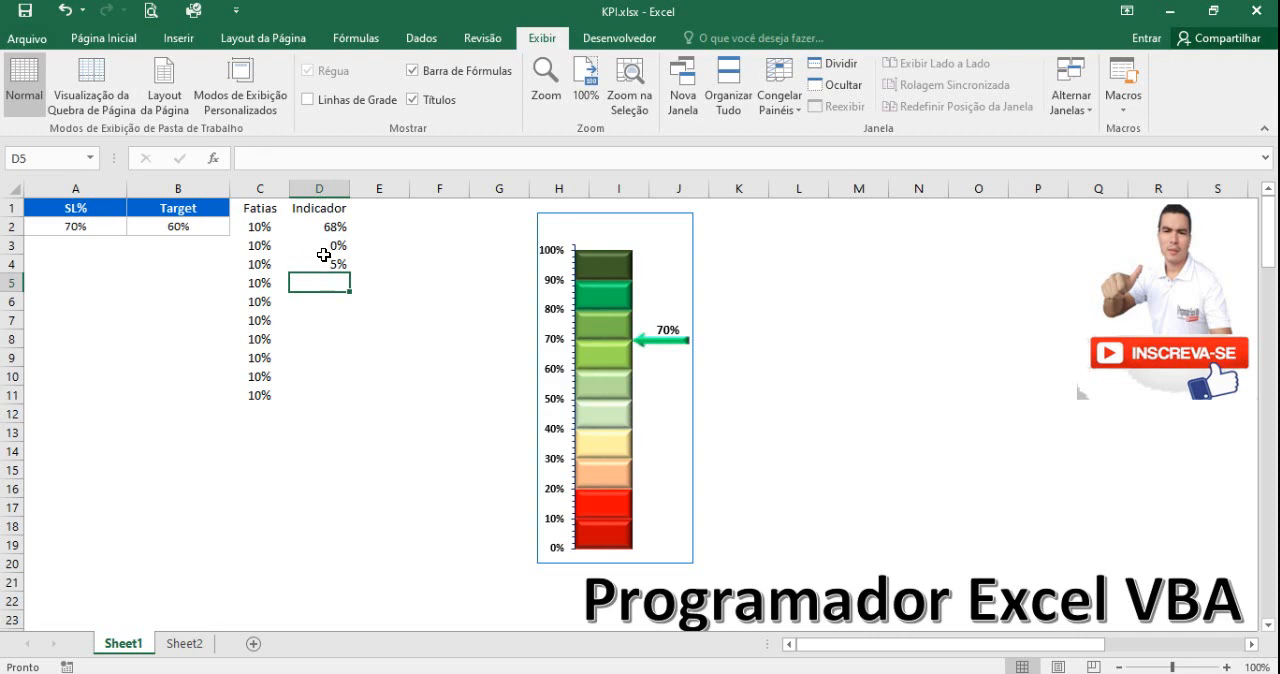
text(=)
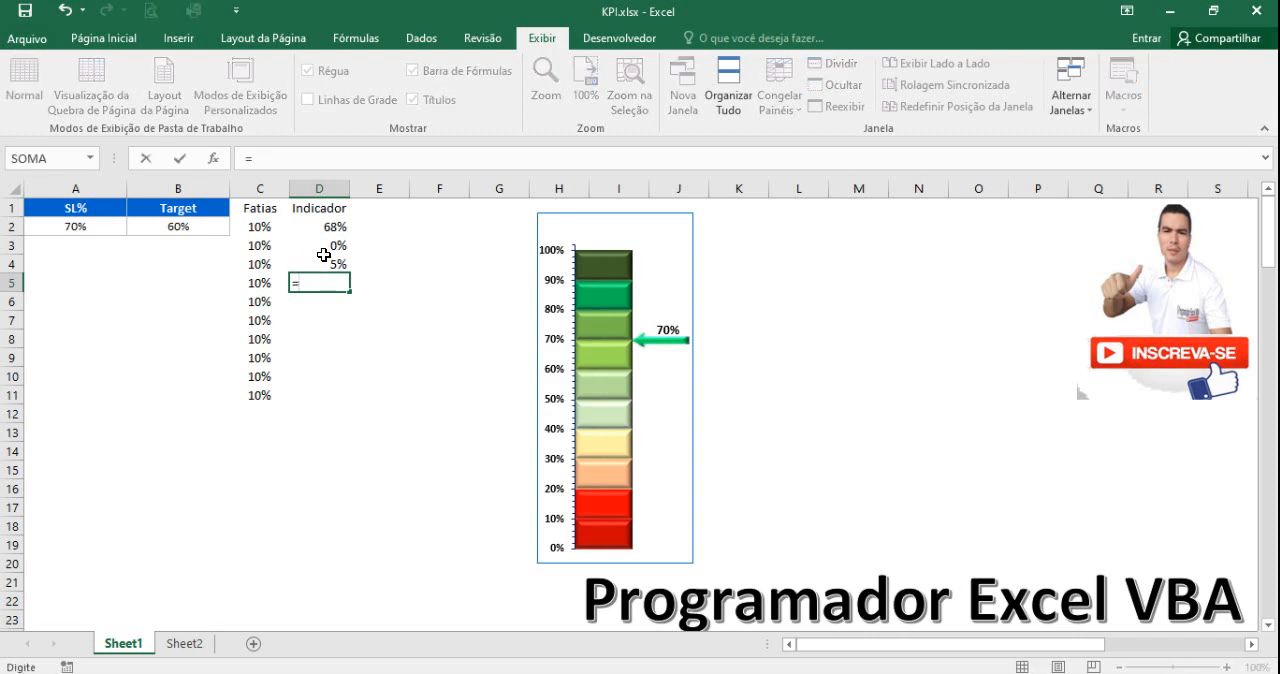
text(1-som)
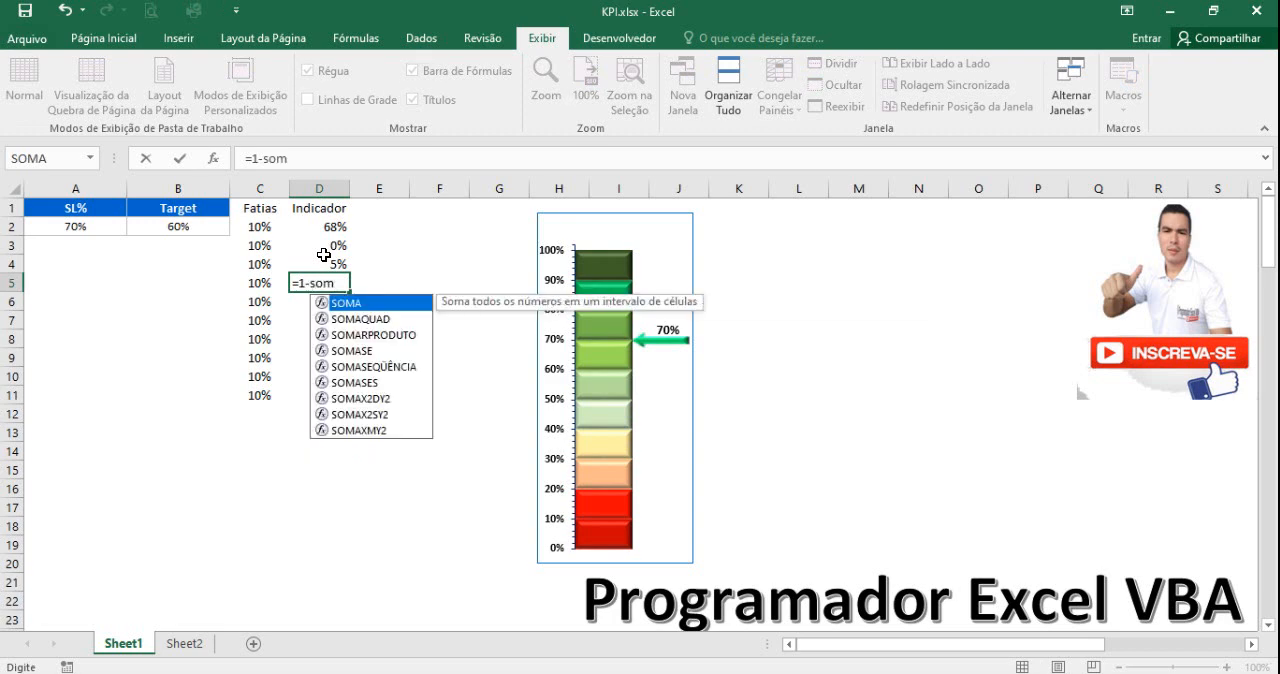
double_click(349, 304)
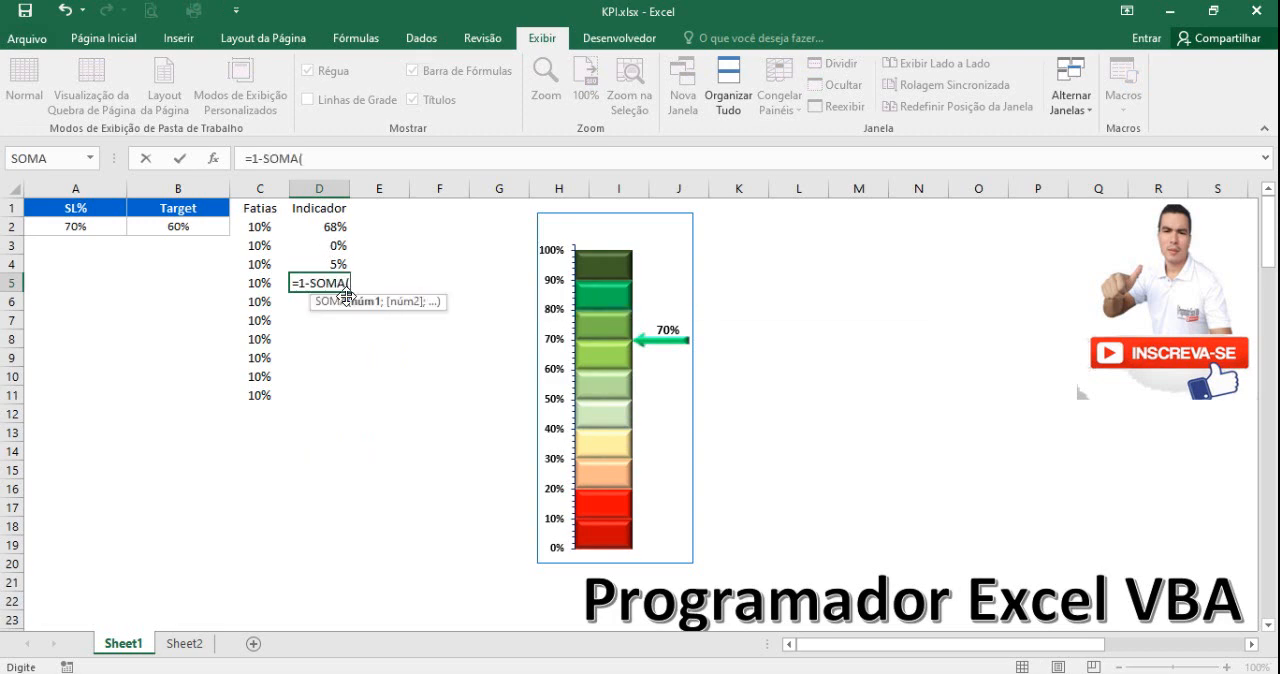
click(337, 222)
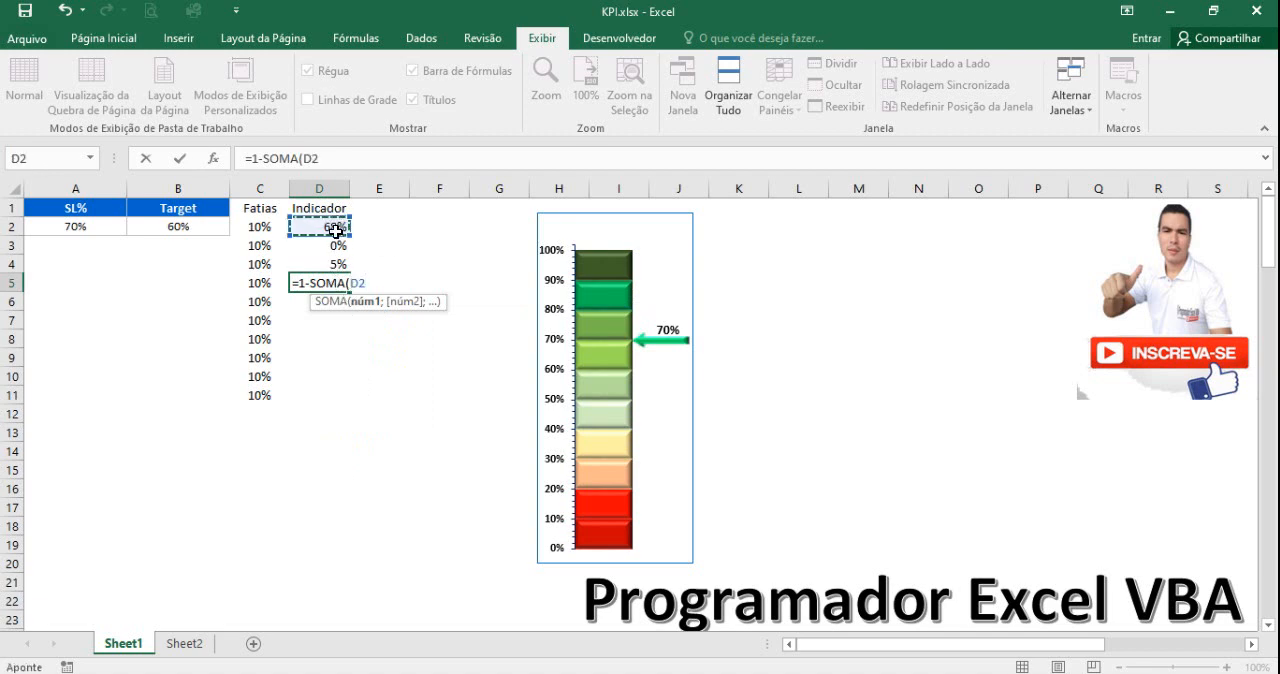
drag(337, 222, 338, 259)
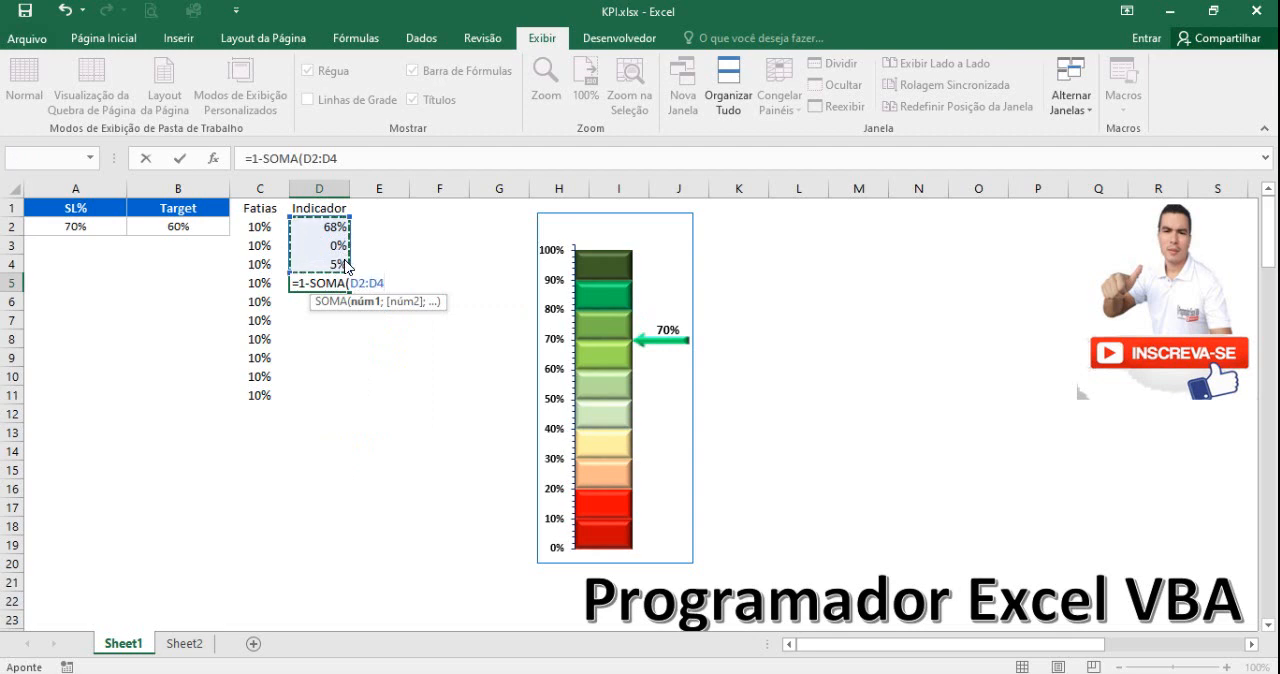
key(Return)
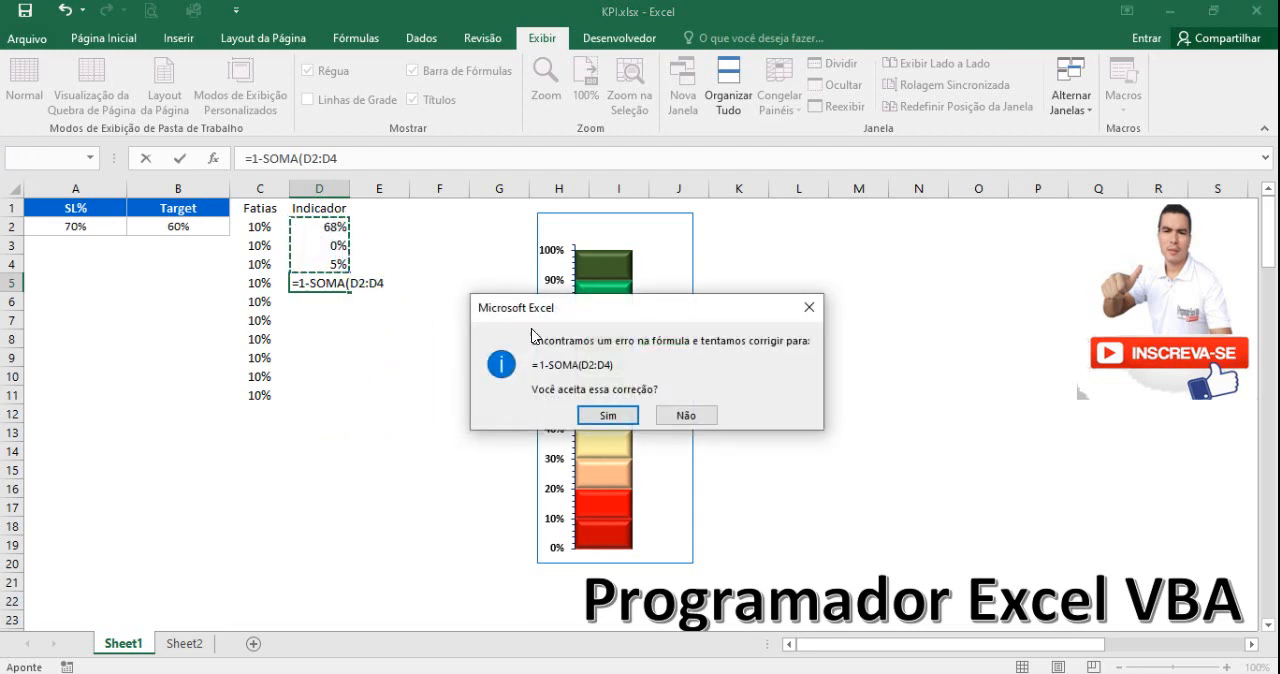
click(603, 416)
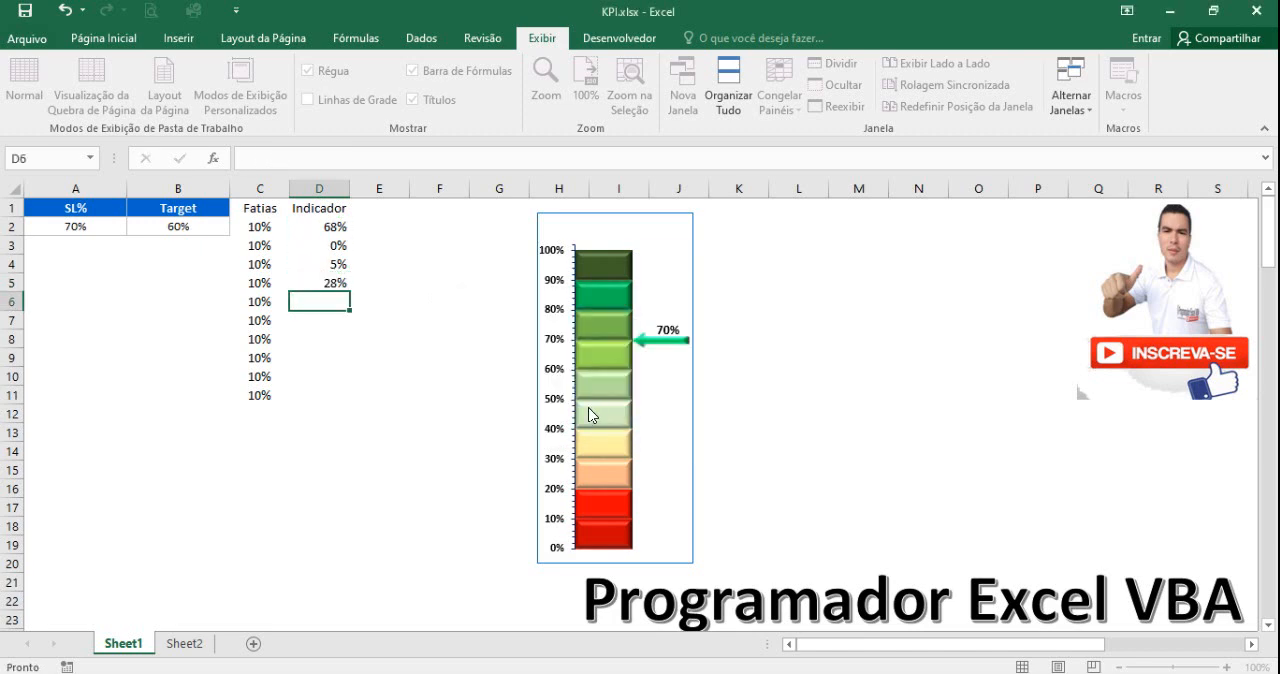
click(333, 284)
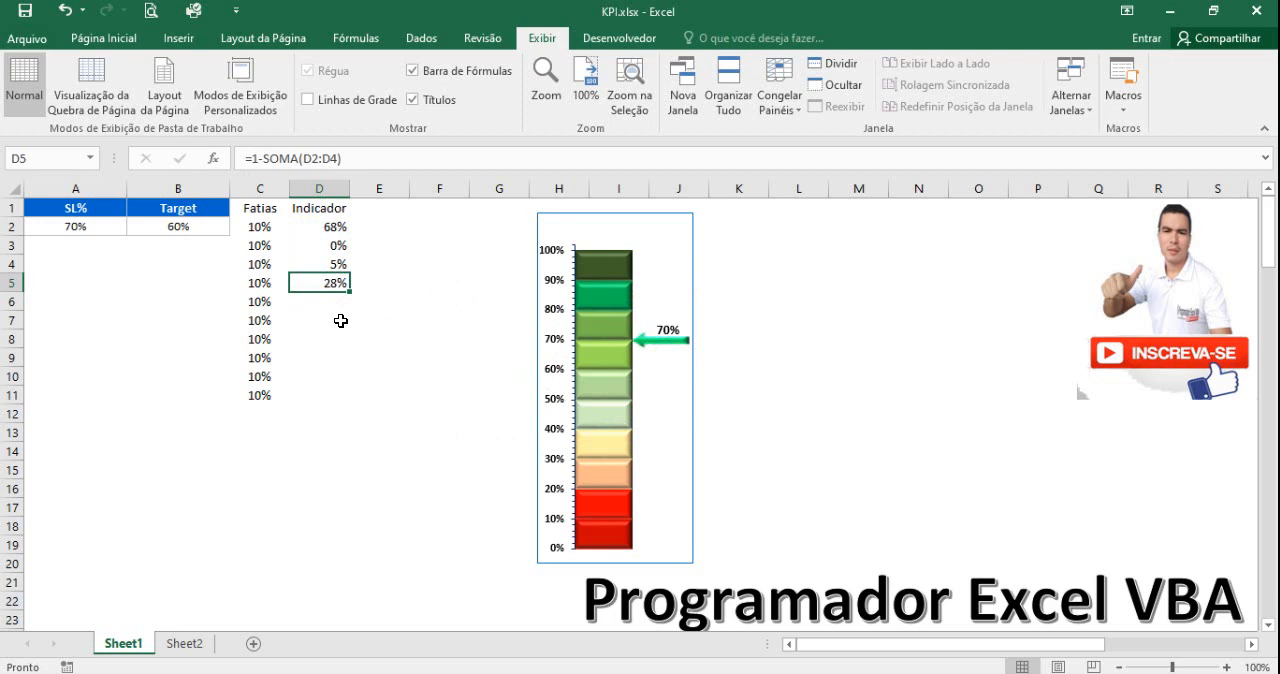
Try a Target of 59% in B2 and restore it to 60%.
click(342, 305)
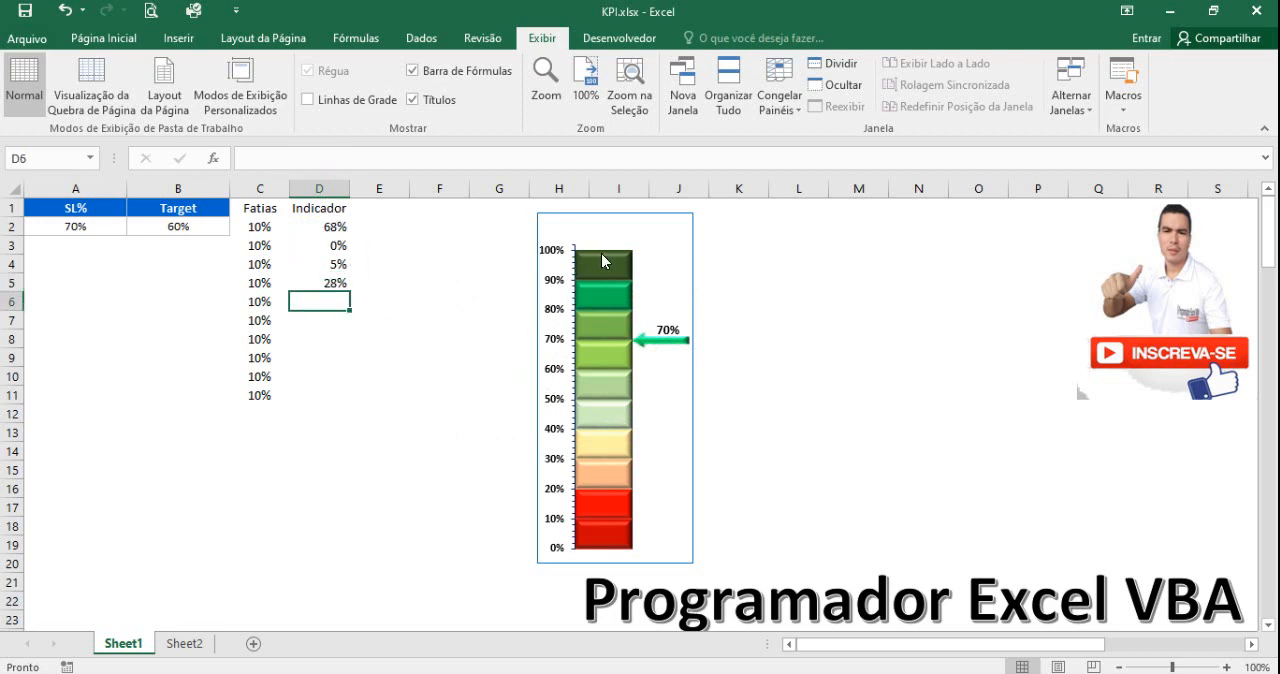
click(91, 226)
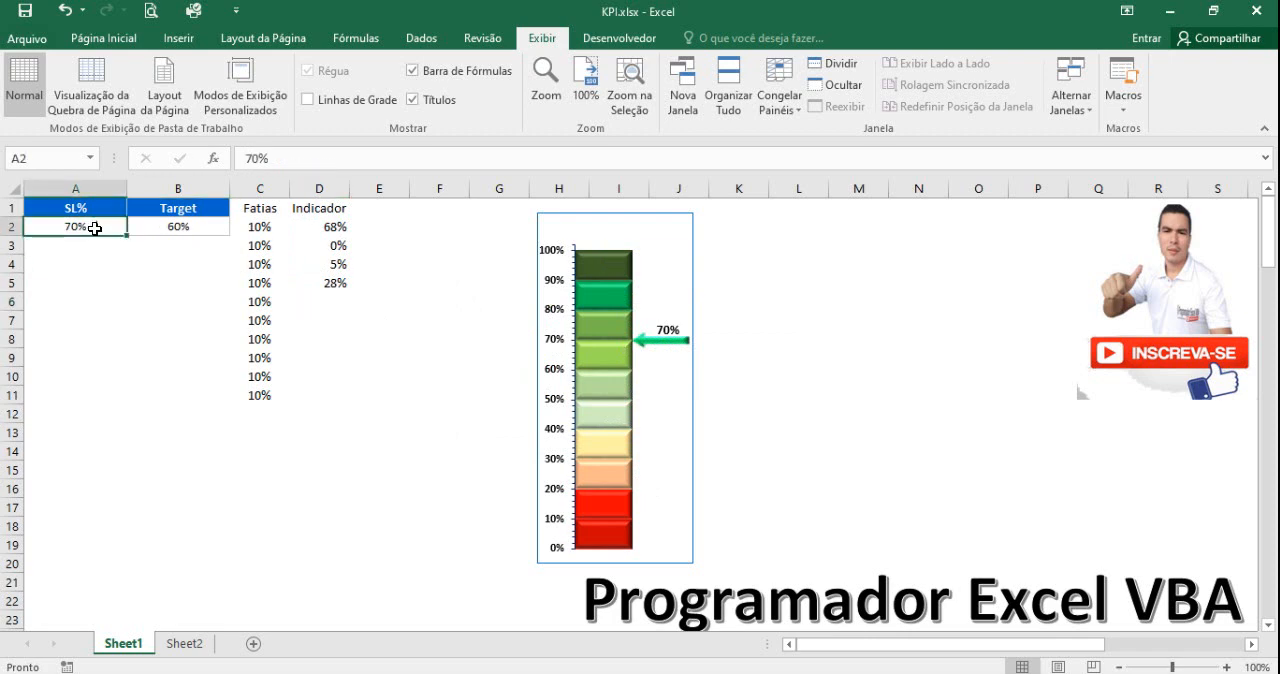
click(186, 228)
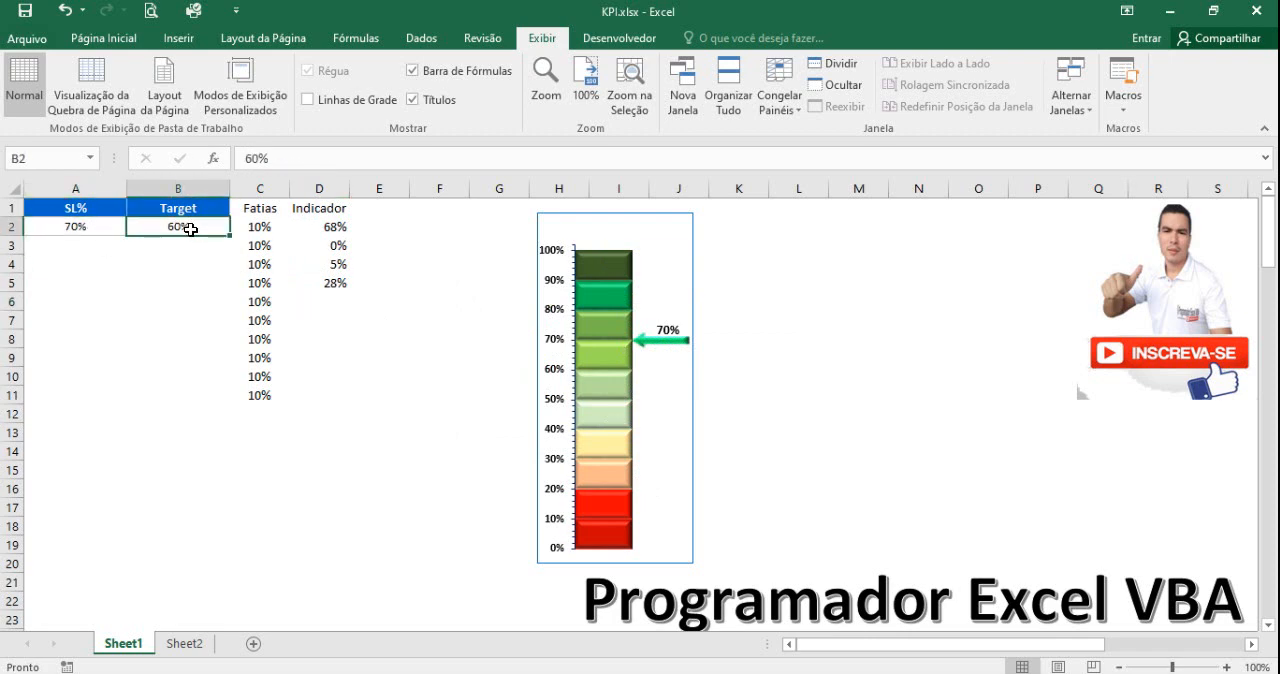
text(59)
click(174, 299)
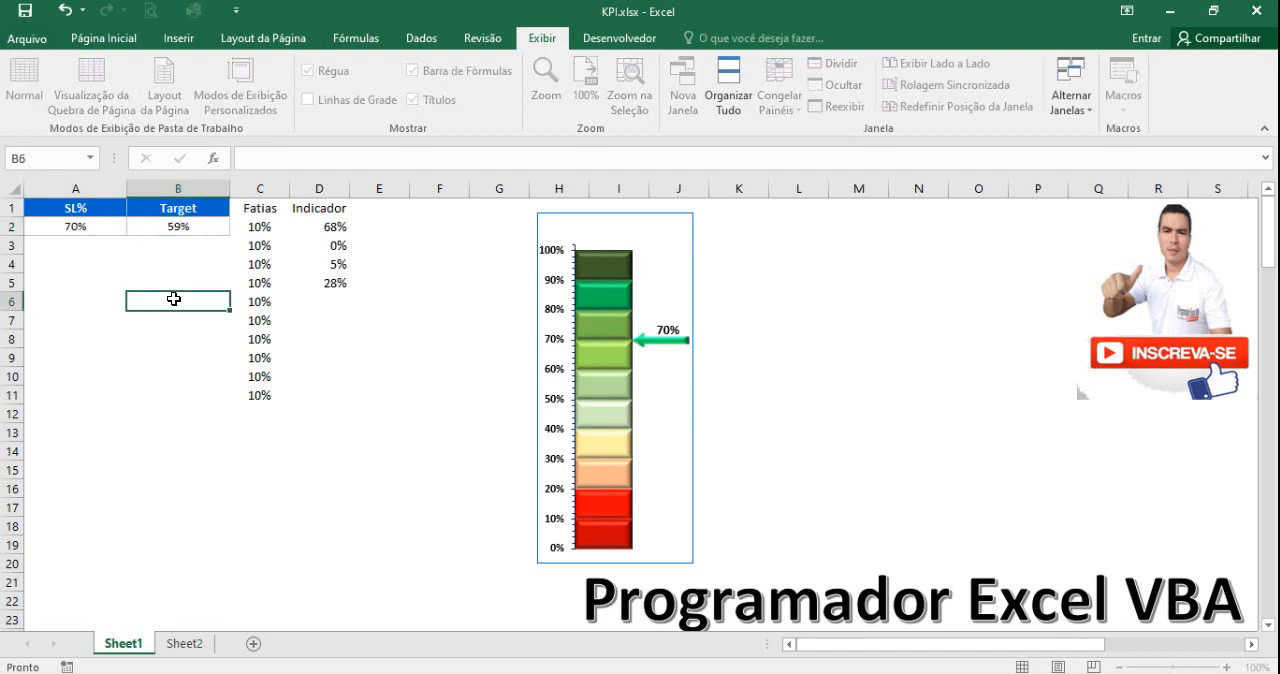
click(183, 226)
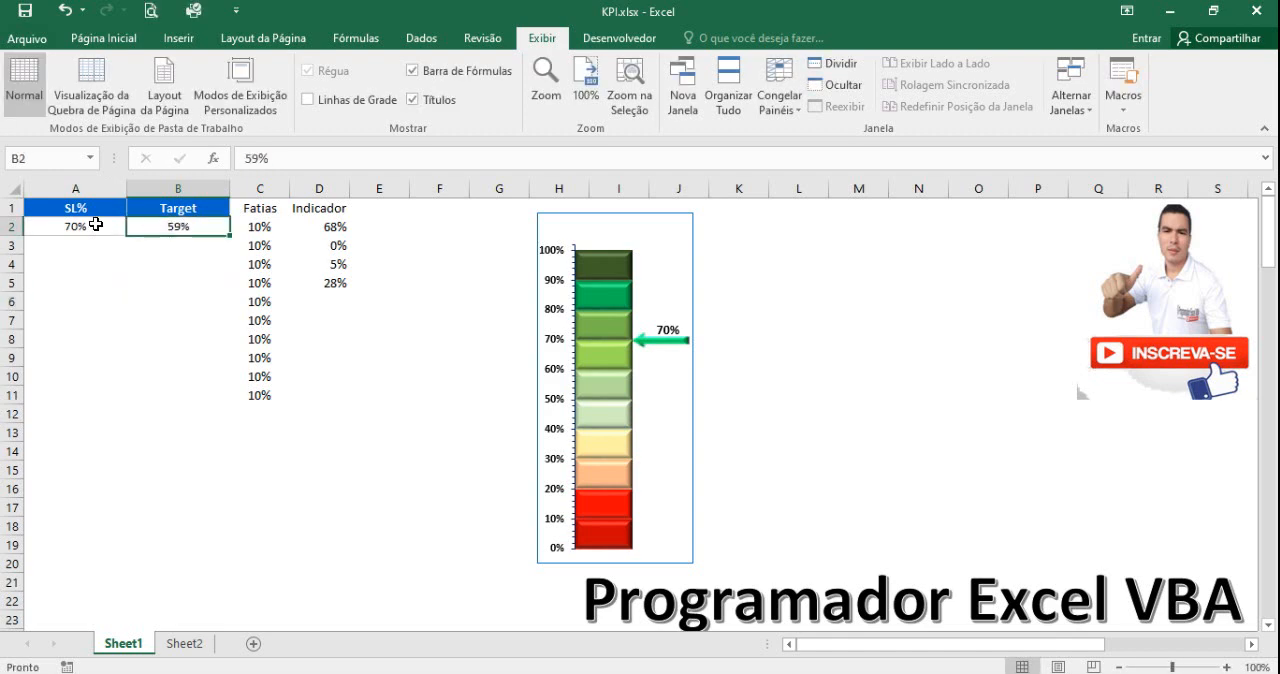
click(94, 225)
click(186, 226)
text(60)
click(176, 260)
Test the chart's arrow by setting SL% in A2 to 59% and to 60%.
click(100, 224)
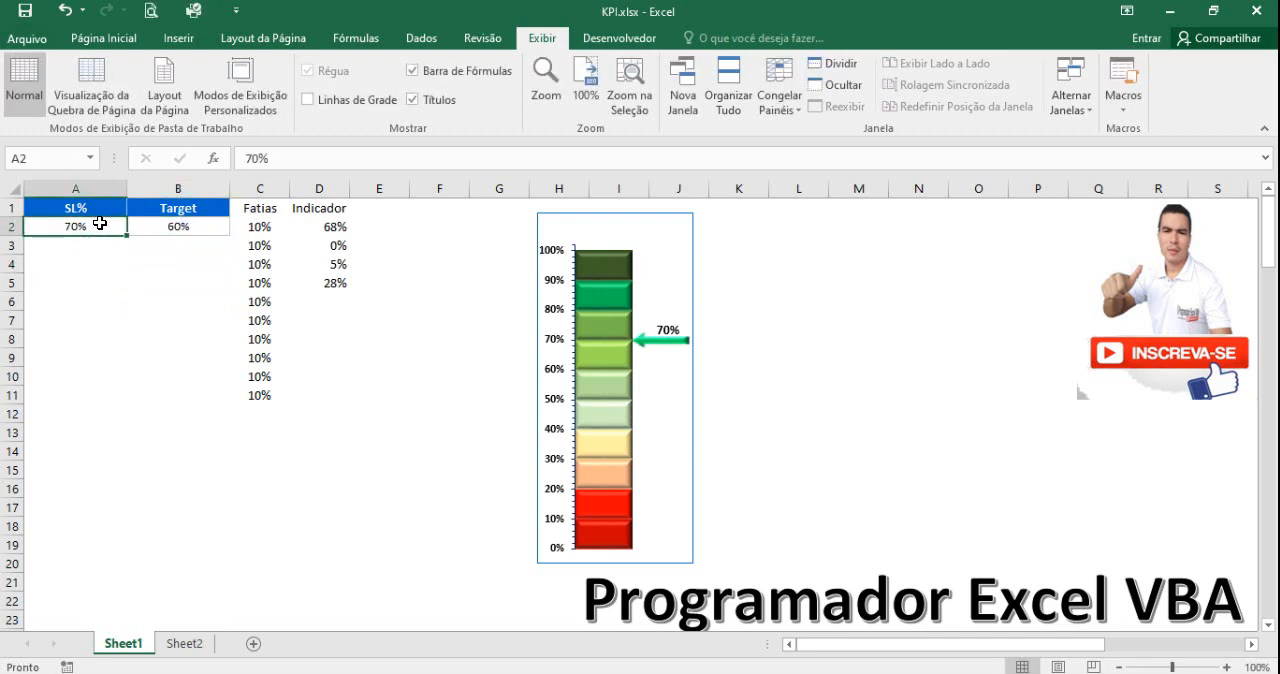
text(59)
click(91, 293)
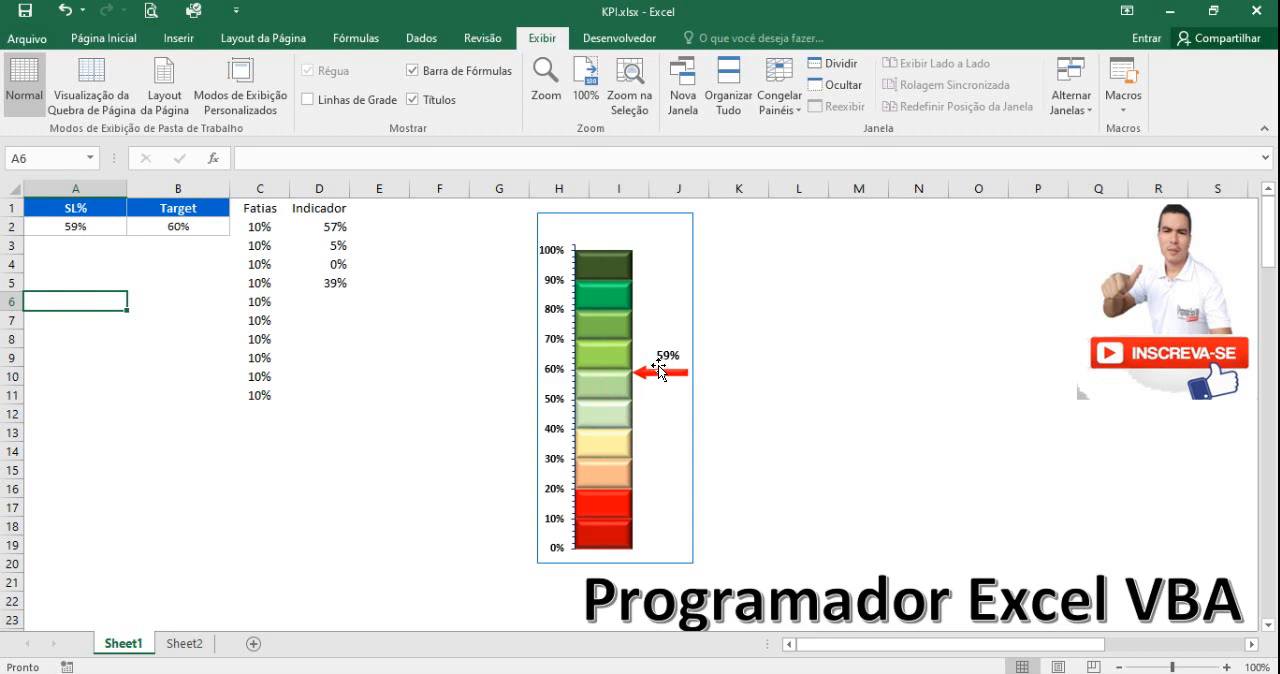
click(79, 229)
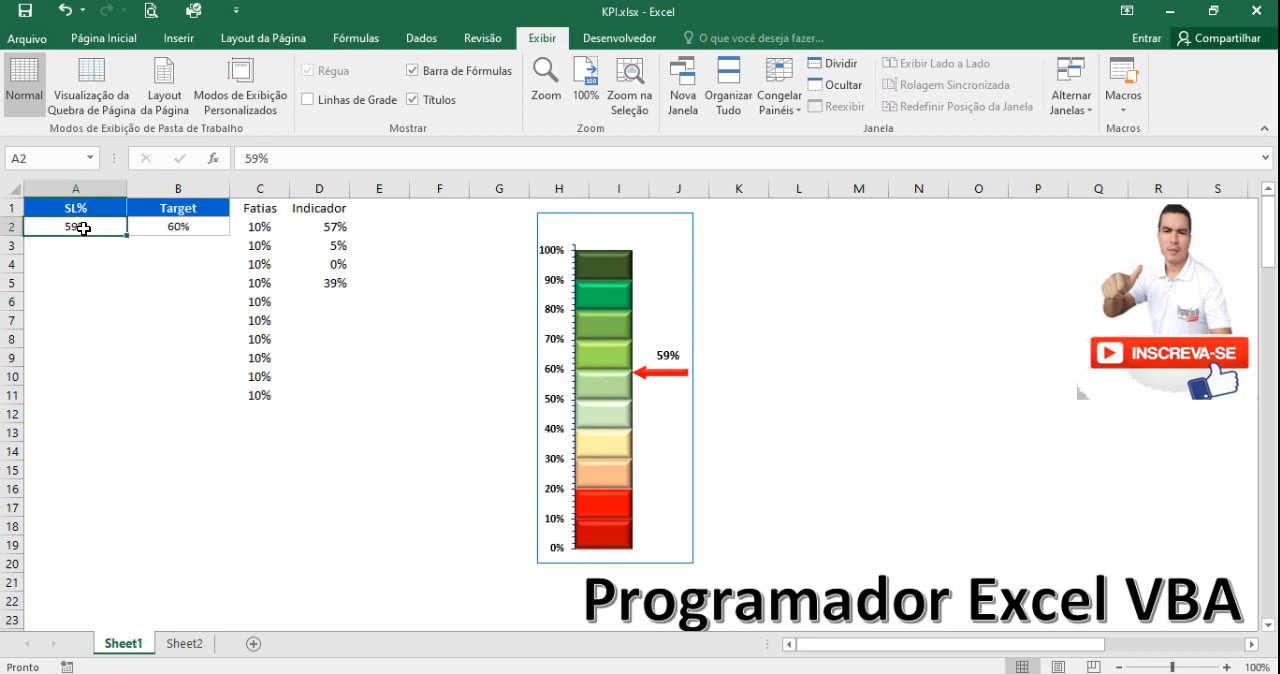
text(60)
key(Return)
click(91, 281)
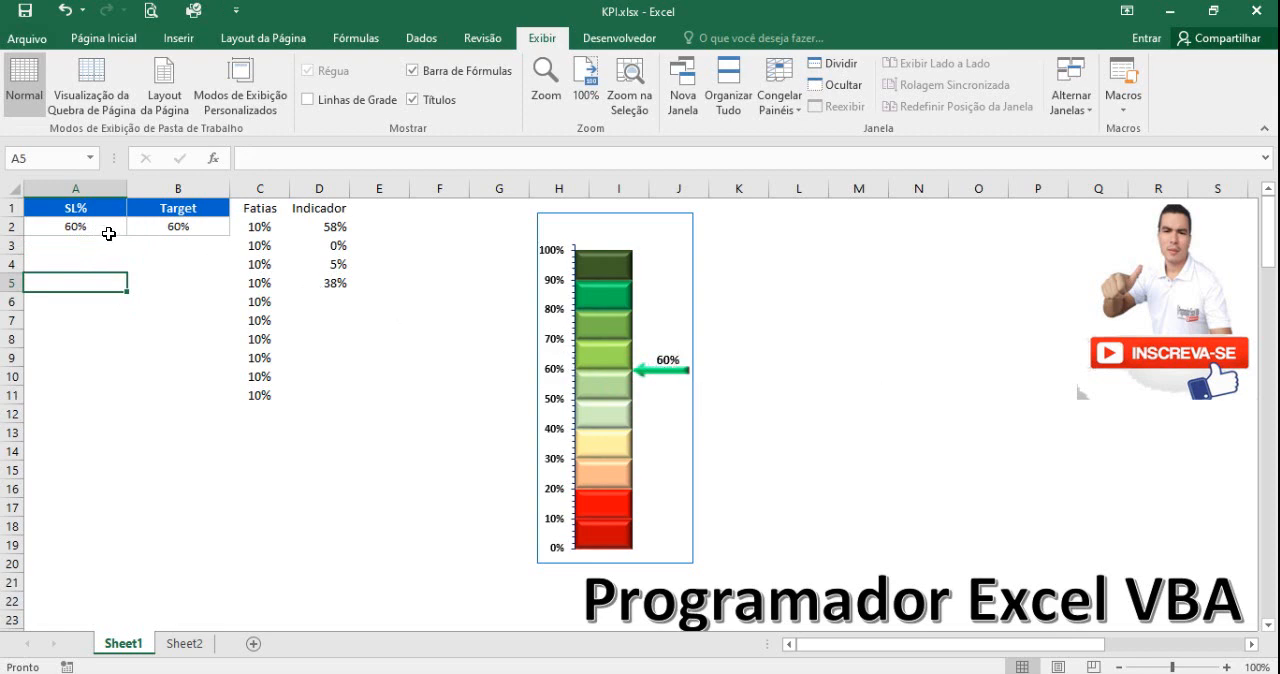
Test the arrow with a Target of 40% in B2 and an SL% of 41% in A2.
click(177, 227)
text(4)
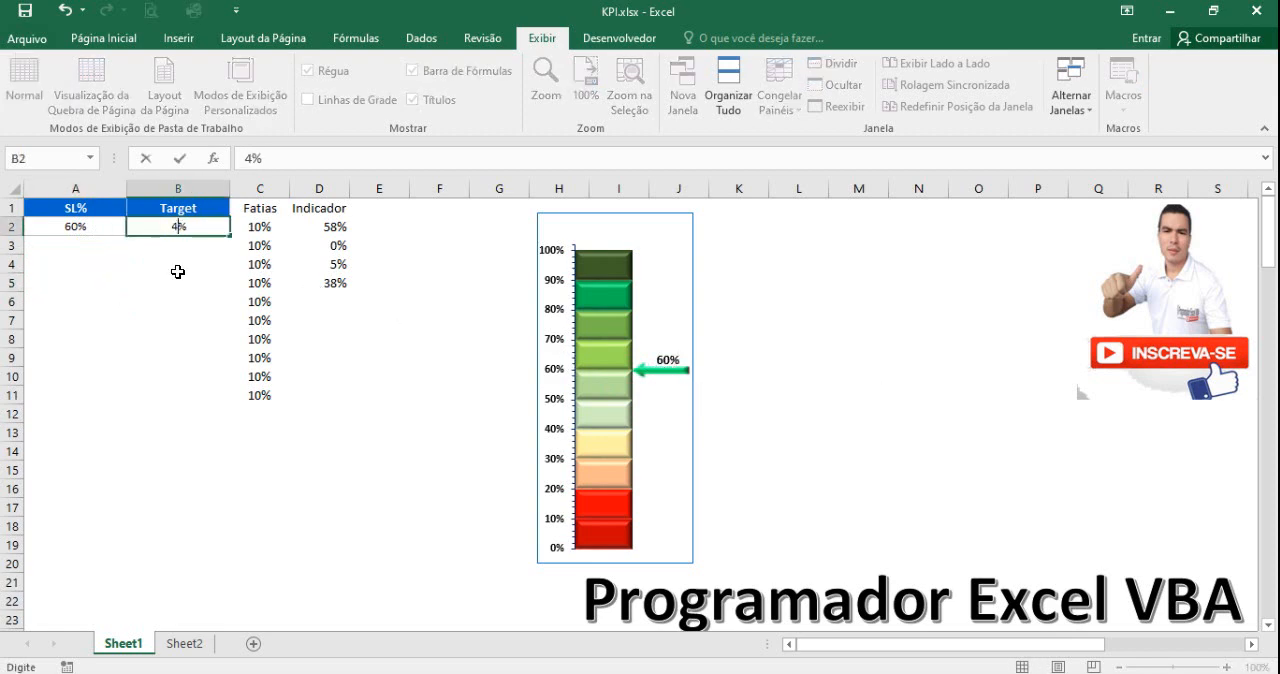
text(0)
click(176, 266)
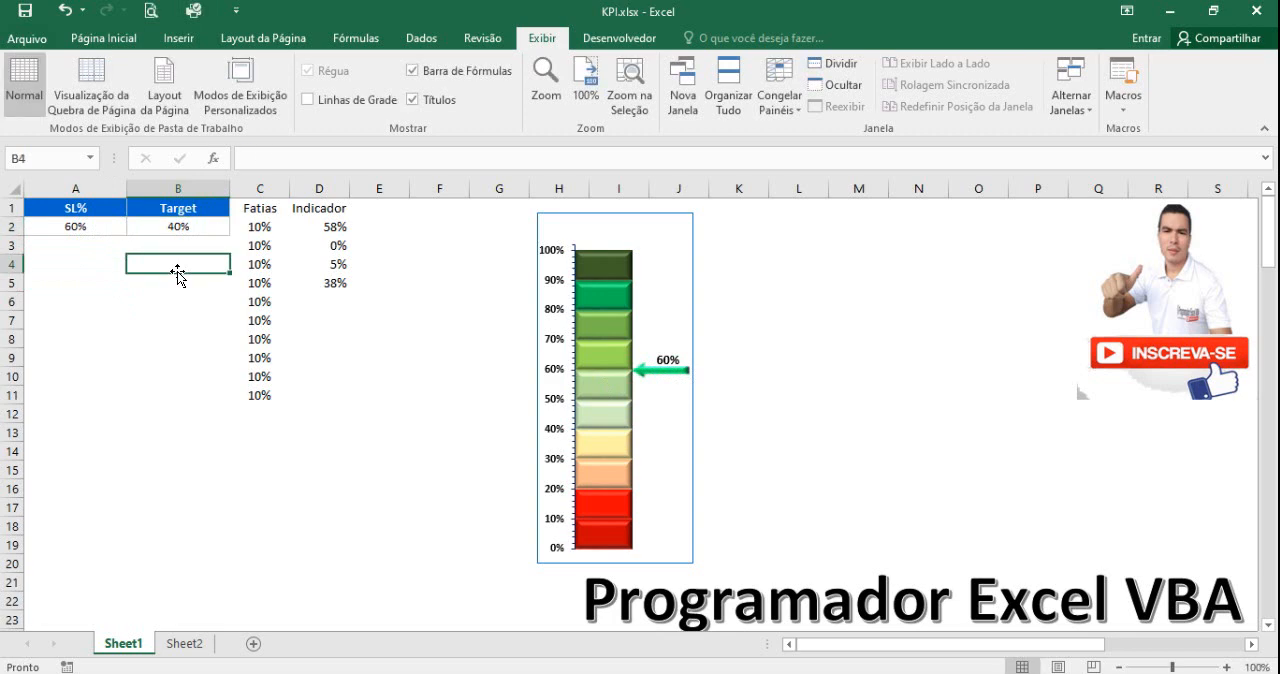
click(95, 226)
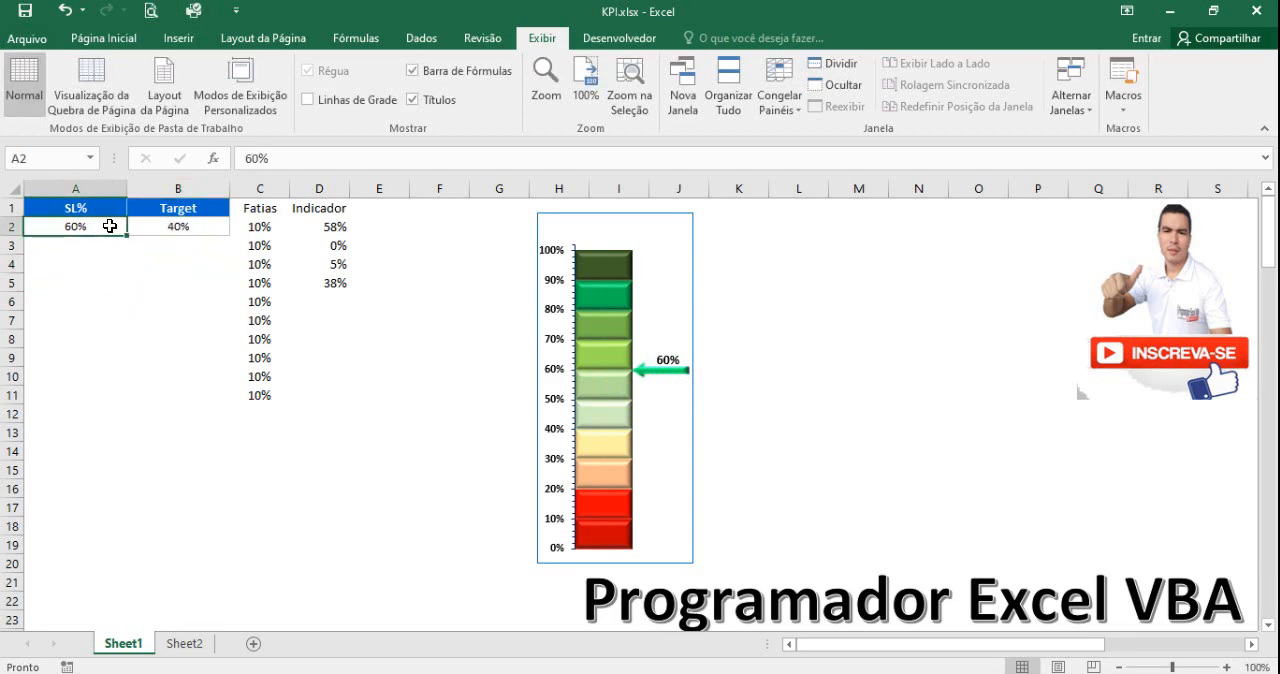
text(41)
click(100, 264)
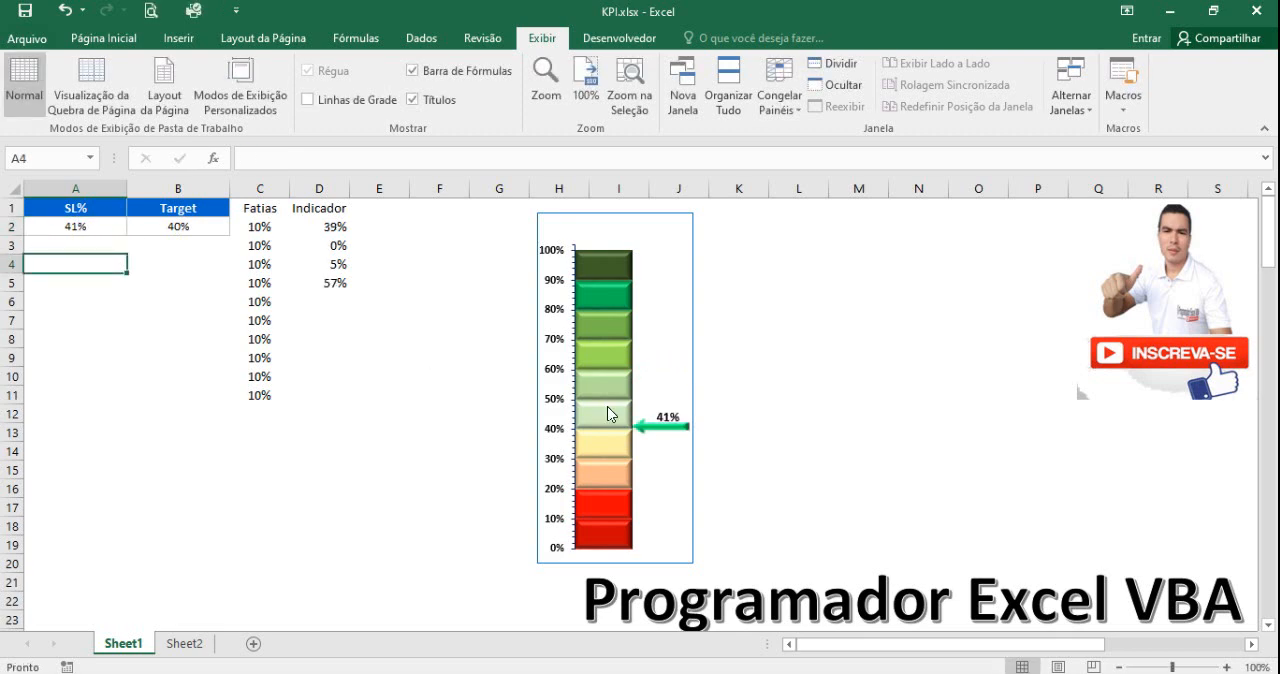
Set the Target in B2 to 50% to test the arrow below target.
click(184, 234)
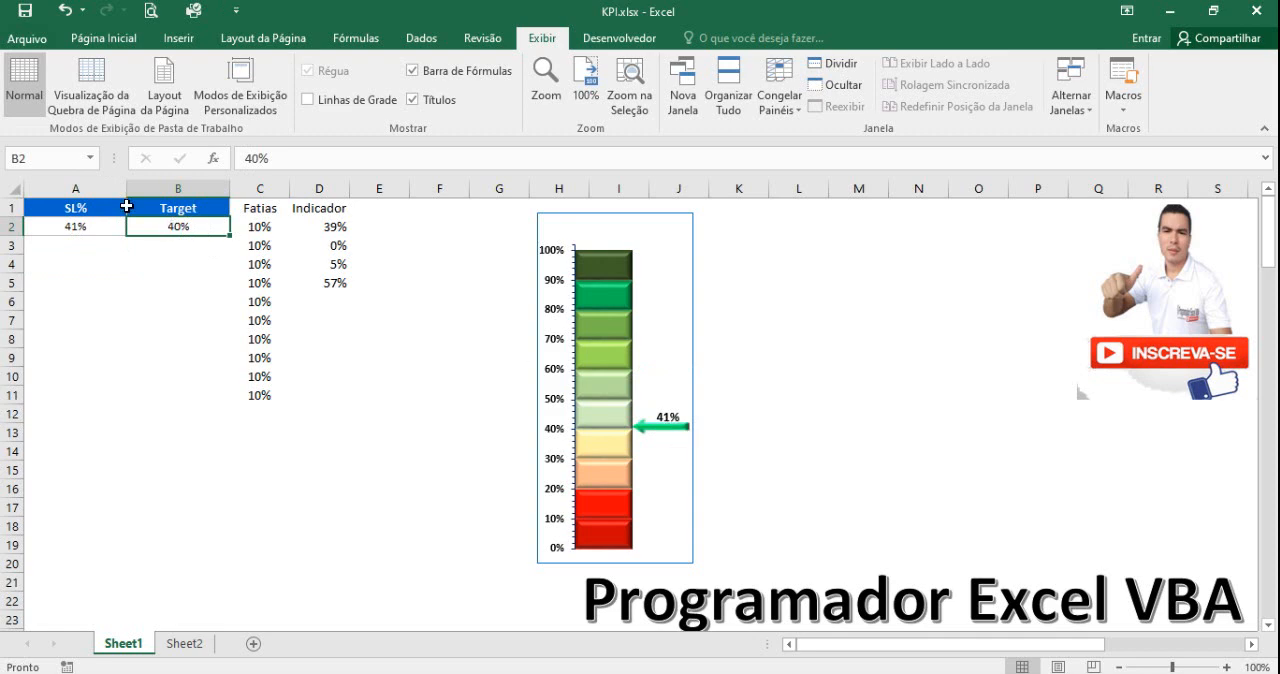
text(50)
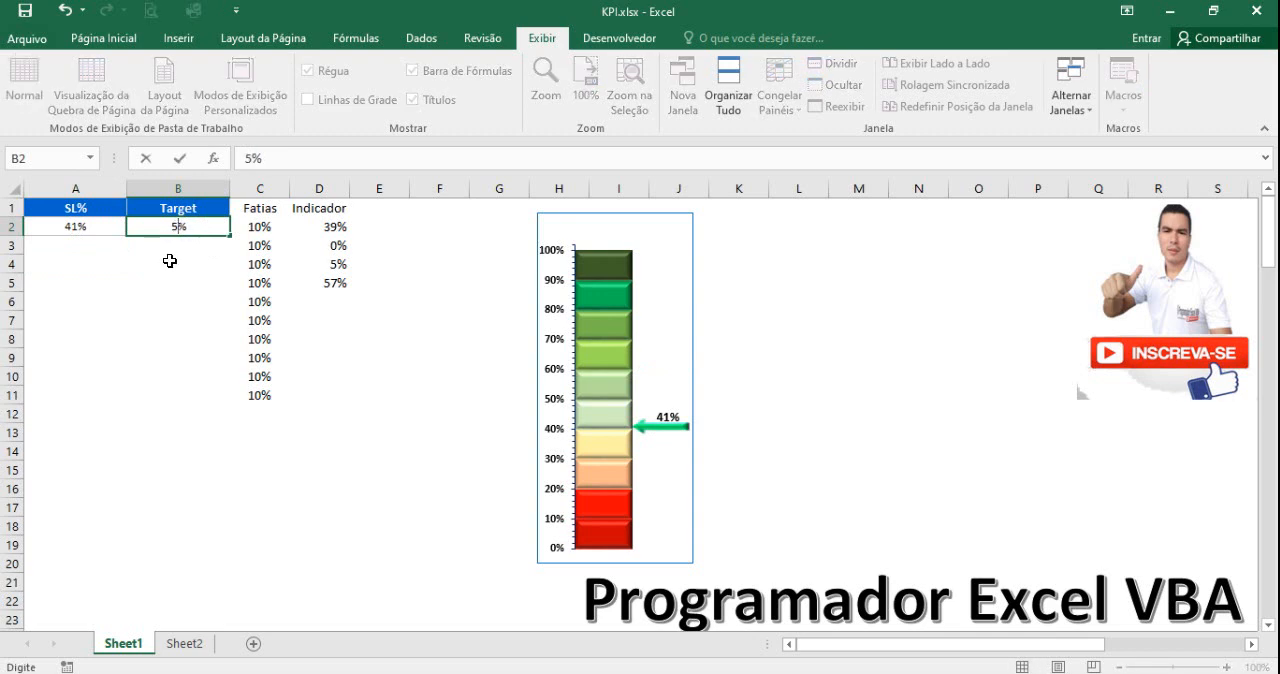
click(171, 262)
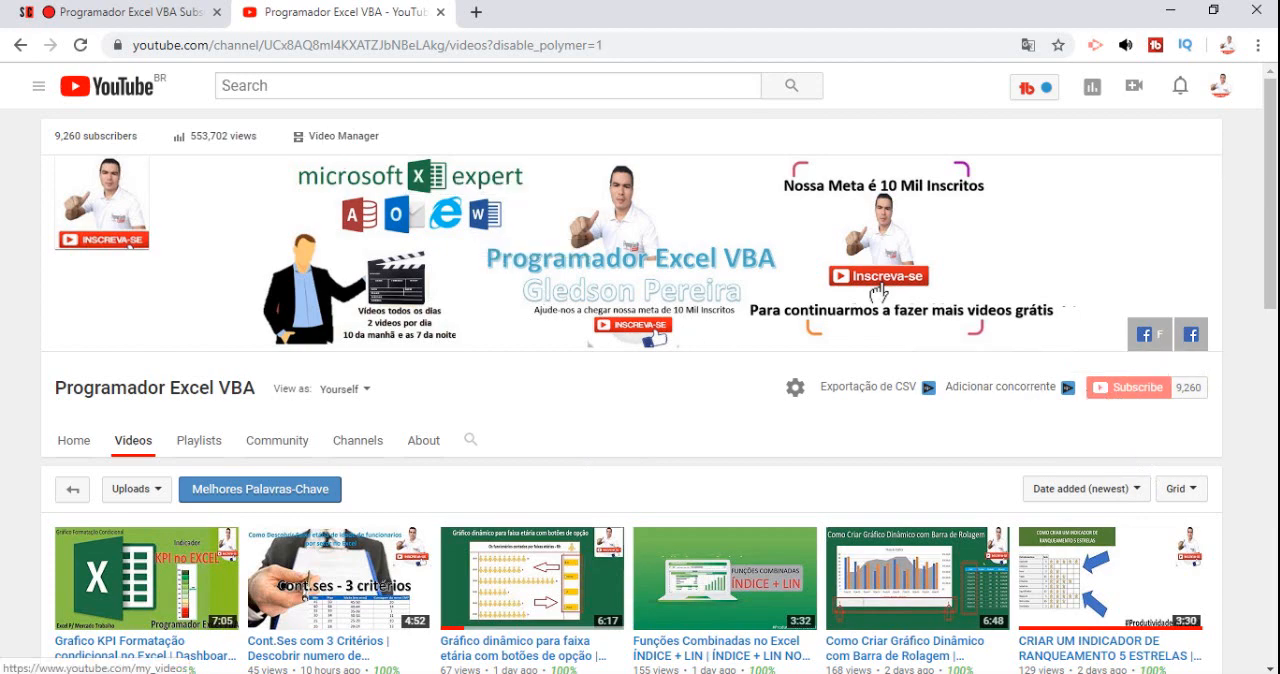
View the Programador Excel VBA channel's page on SubscriberCount.net.
click(145, 16)
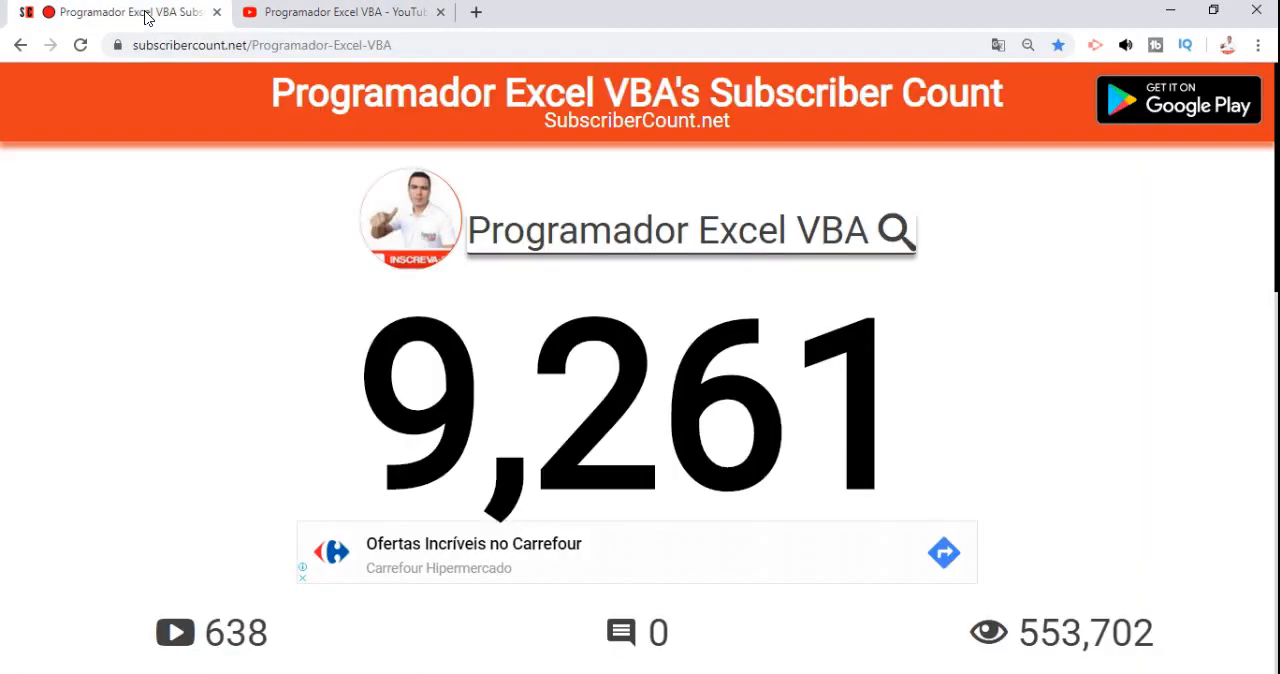